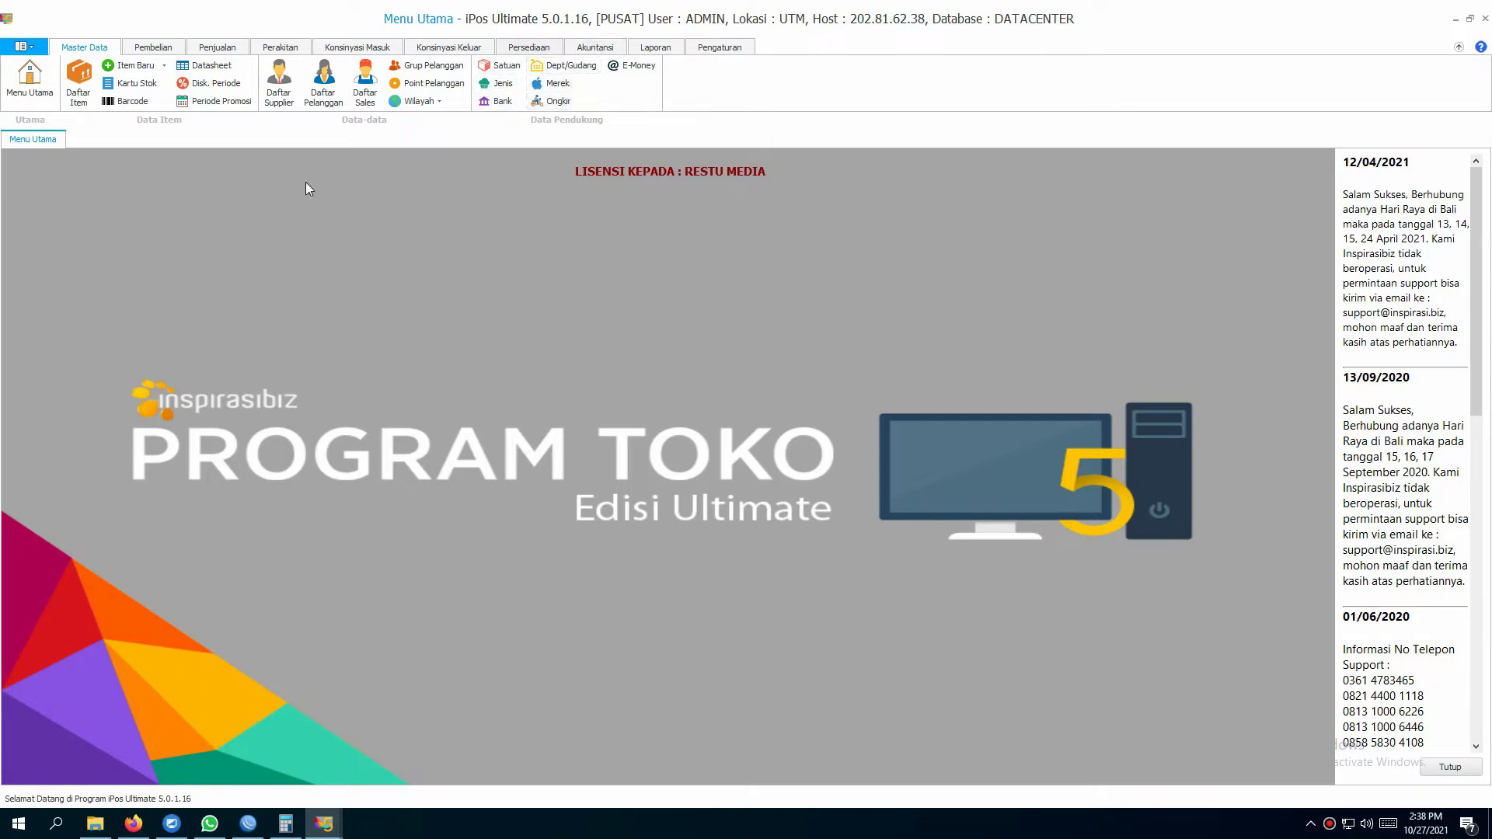
Step: Open the Disk. Periode discount list from Master Data and select the WQEDAW24 code
{"action": "left_click", "coordinate": [83, 49]}
{"action": "left_click", "coordinate": [233, 88]}
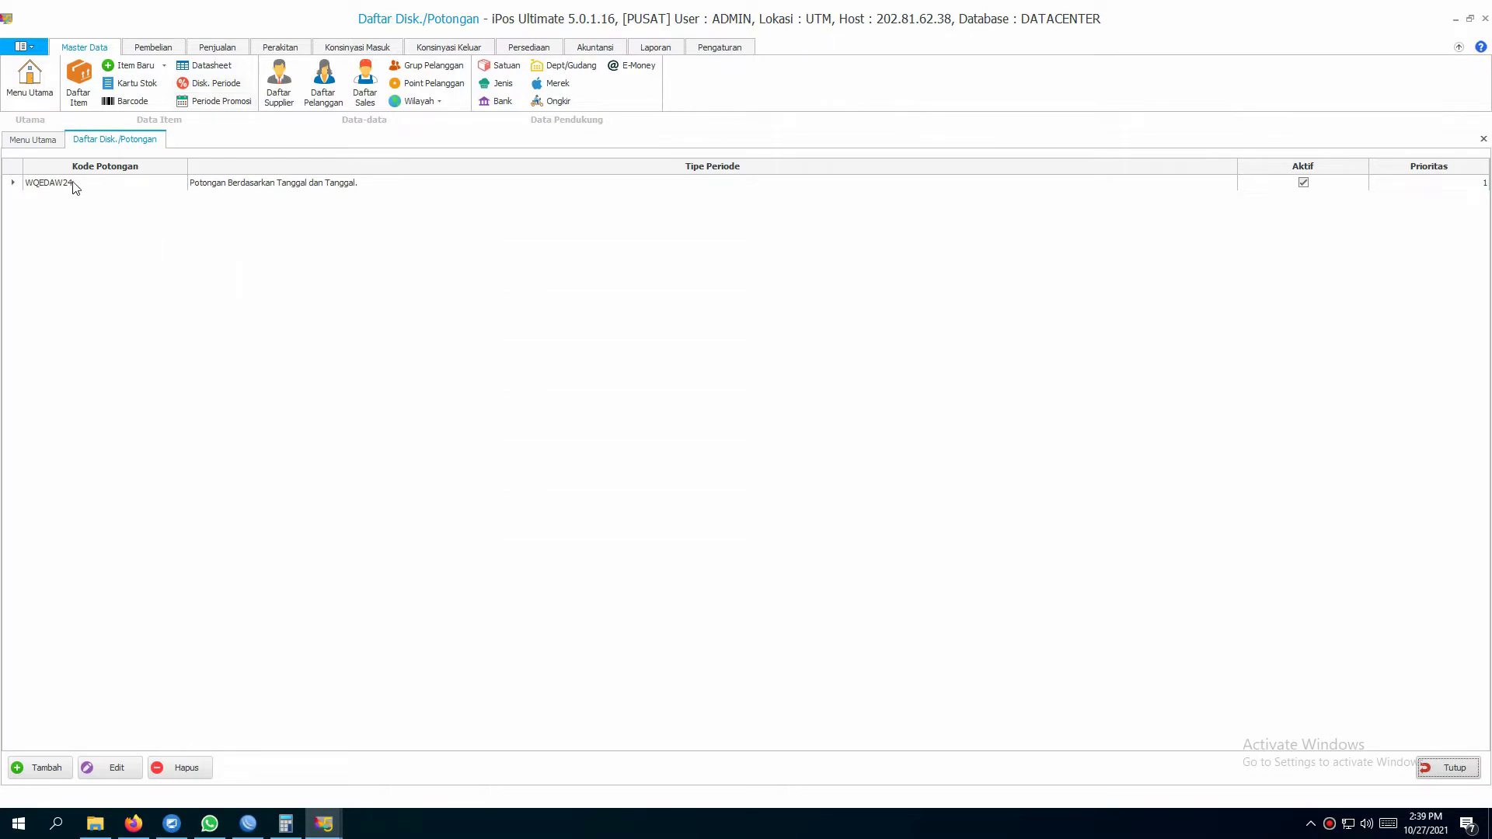
{"action": "left_click", "coordinate": [73, 184]}
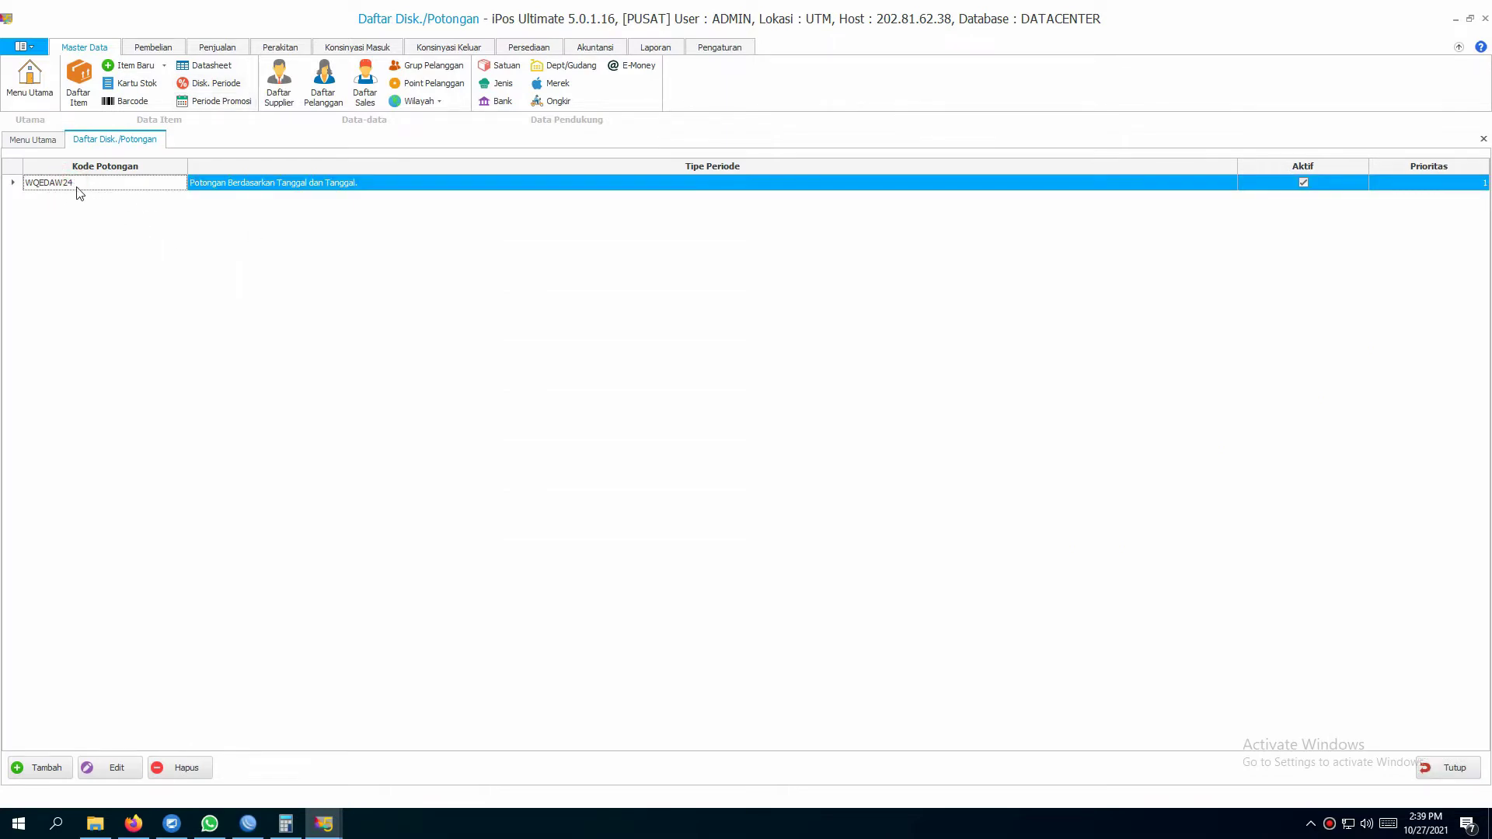
{"action": "left_click", "coordinate": [282, 373]}
Step: Create a new discount coded ASDWR34, marked as a voucher and scheduled by Tanggal & Jam
{"action": "left_click", "coordinate": [38, 767]}
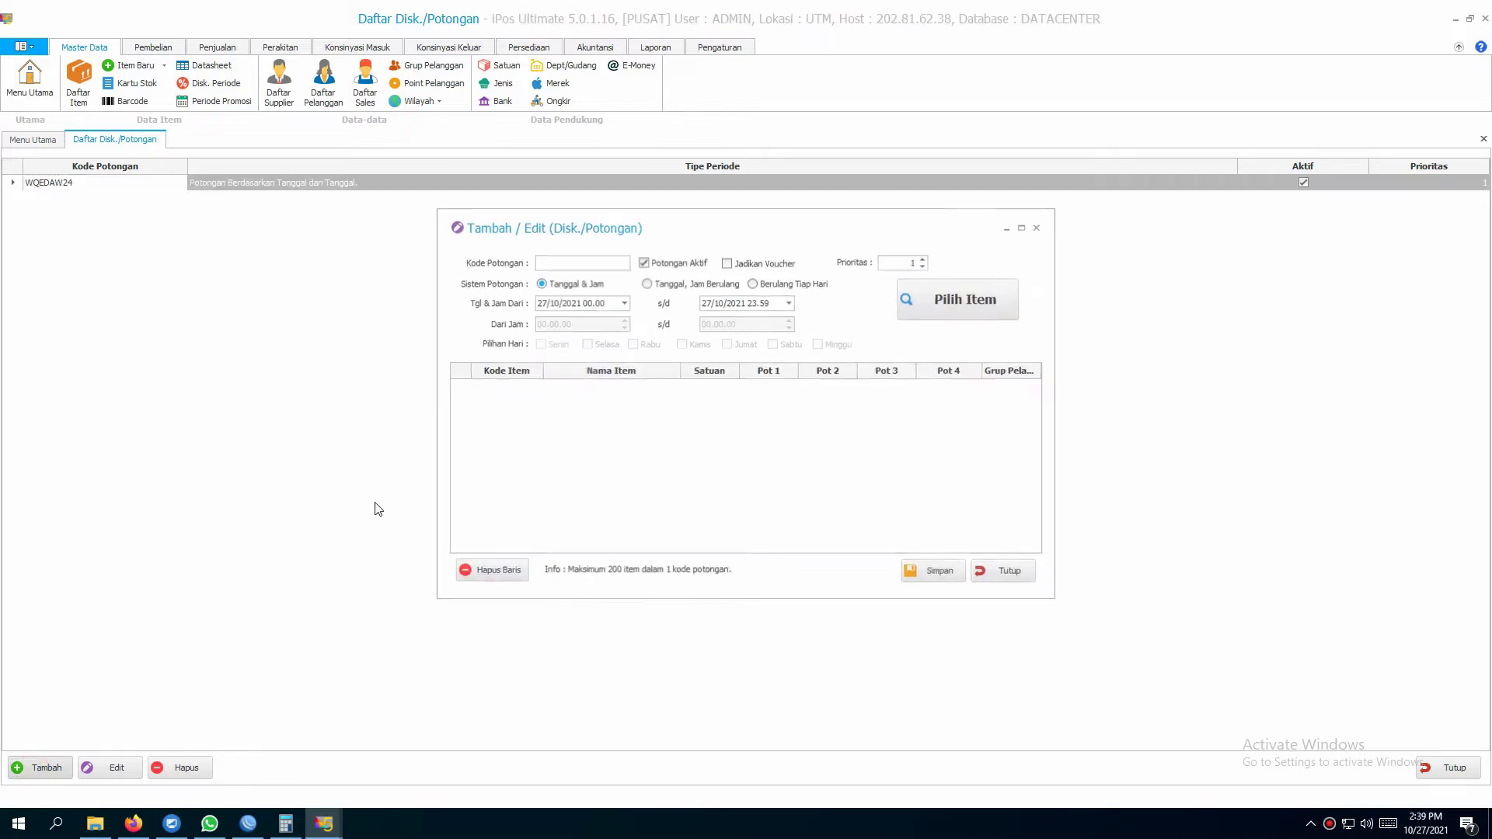
{"action": "left_click", "coordinate": [557, 261]}
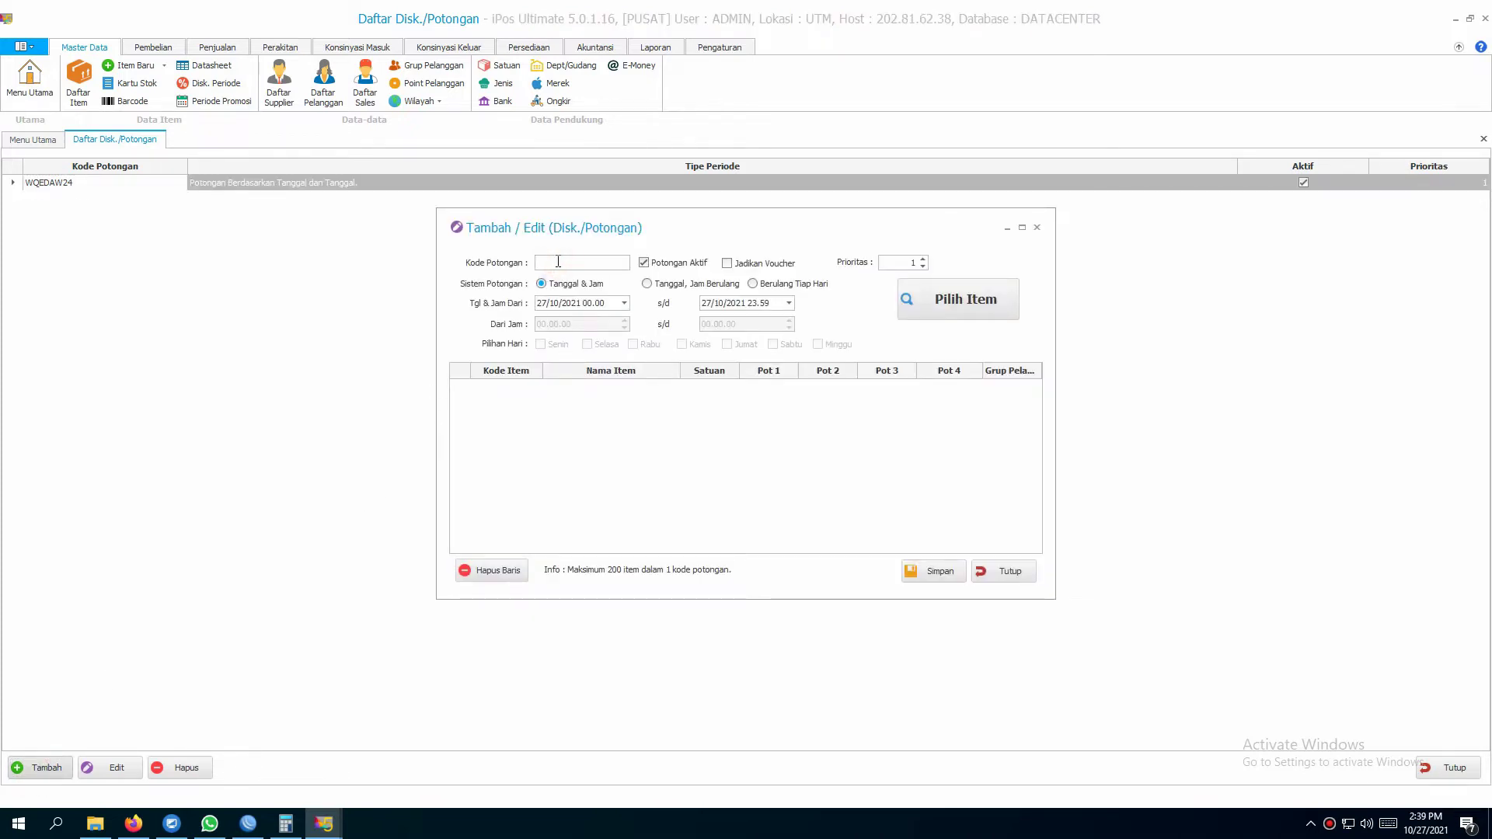
{"action": "type", "text": "sdja"}
{"action": "type", "text": "ASDWR"}
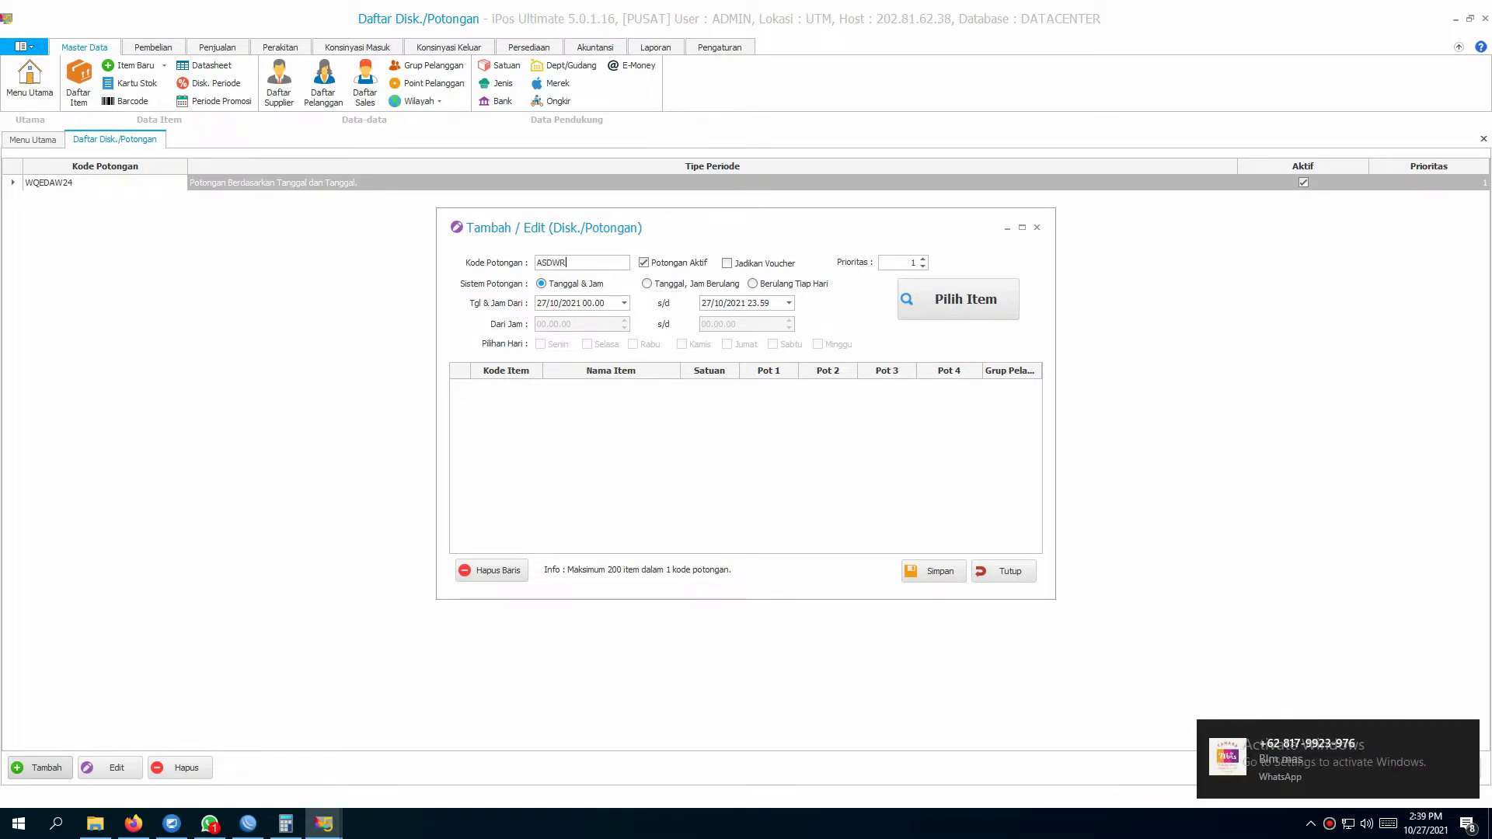
{"action": "type", "text": "34"}
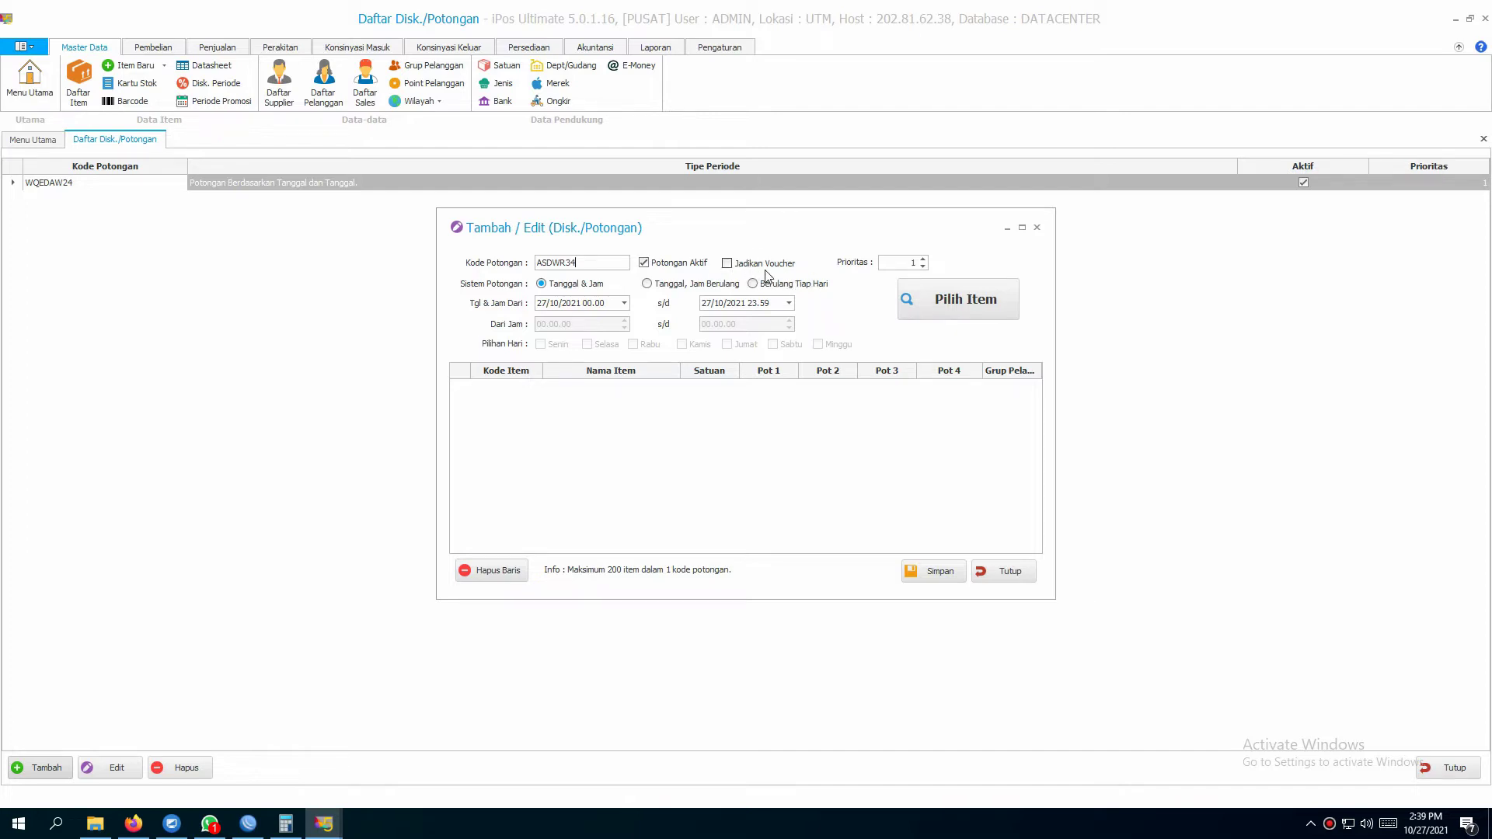
{"action": "left_click", "coordinate": [727, 264]}
{"action": "left_click", "coordinate": [789, 284]}
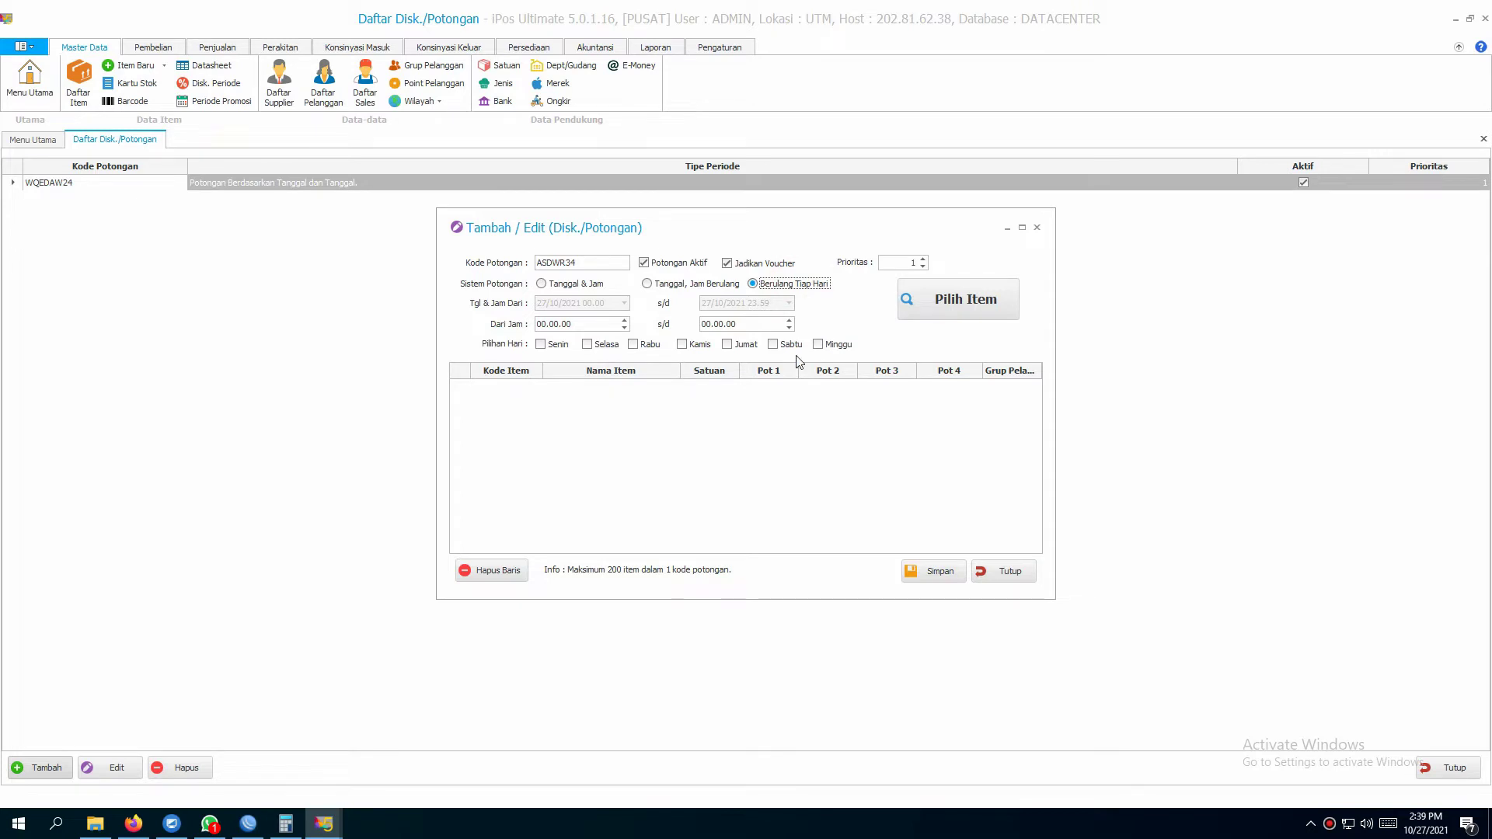
{"action": "left_click", "coordinate": [572, 284]}
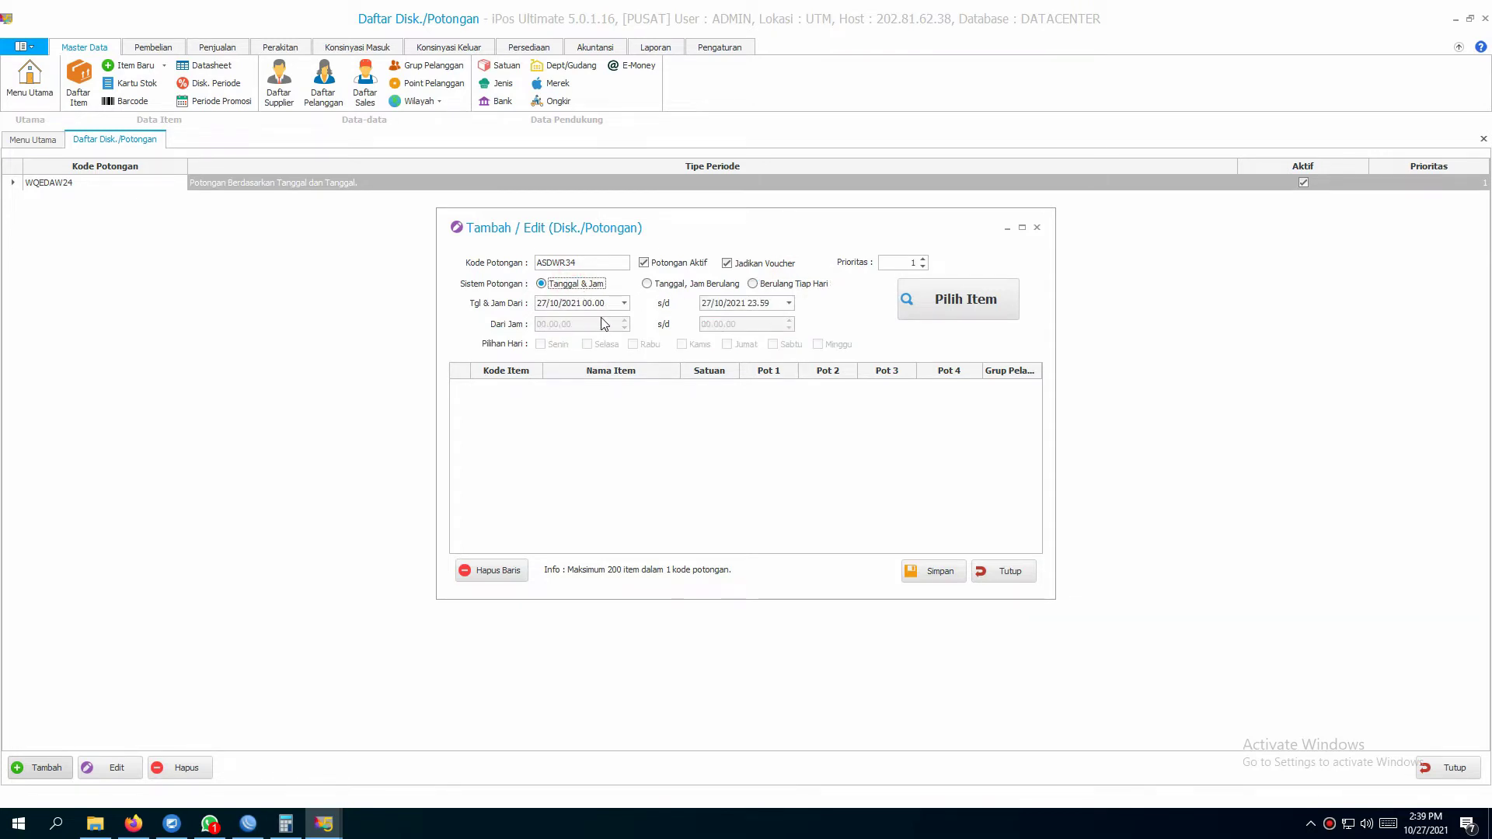
Step: Set the voucher period to run from 26/10/2021 to 27/11/2021
{"action": "left_click", "coordinate": [788, 304]}
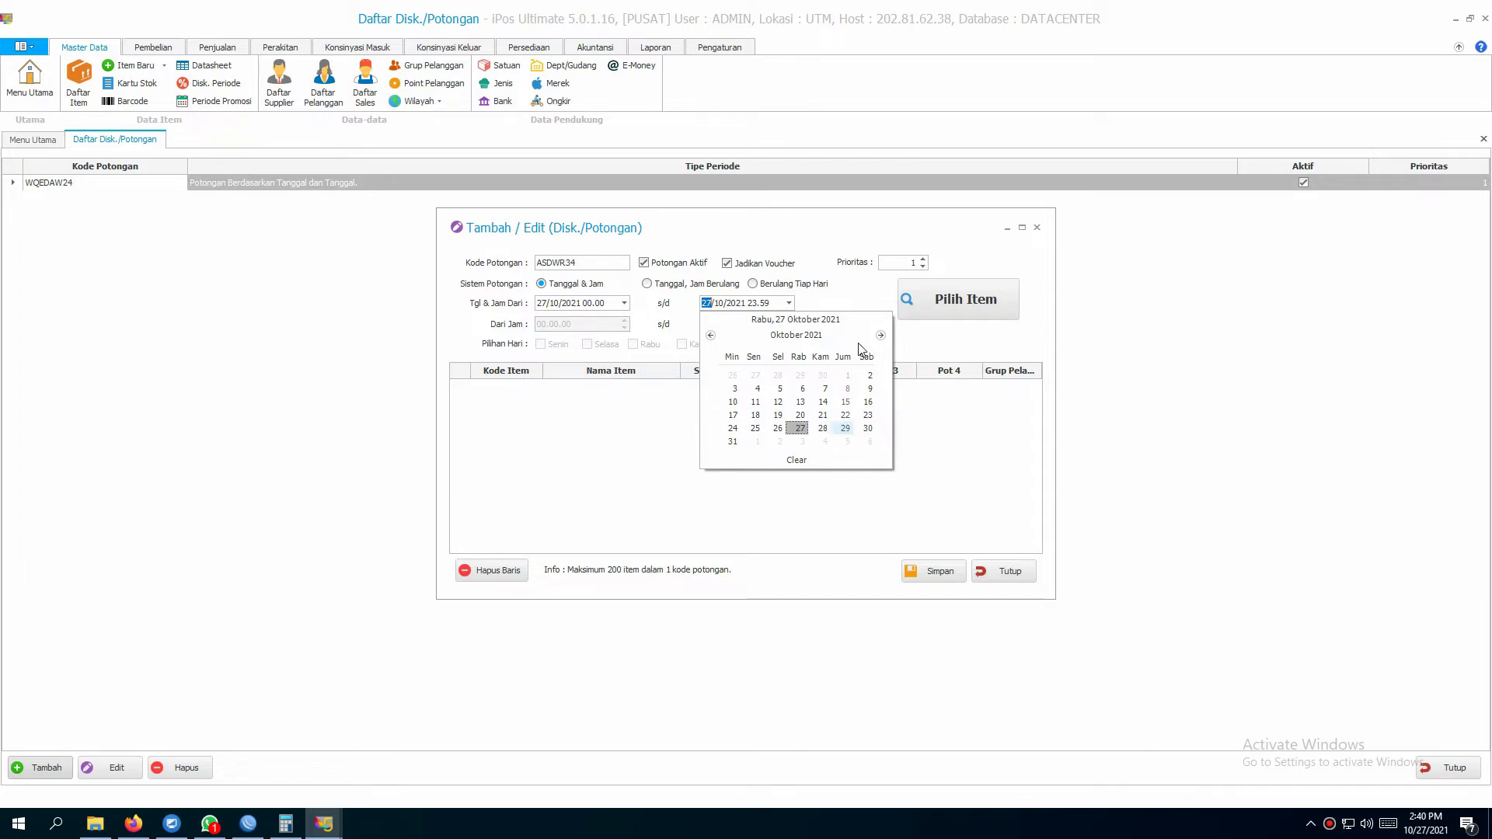
{"action": "left_click", "coordinate": [880, 335]}
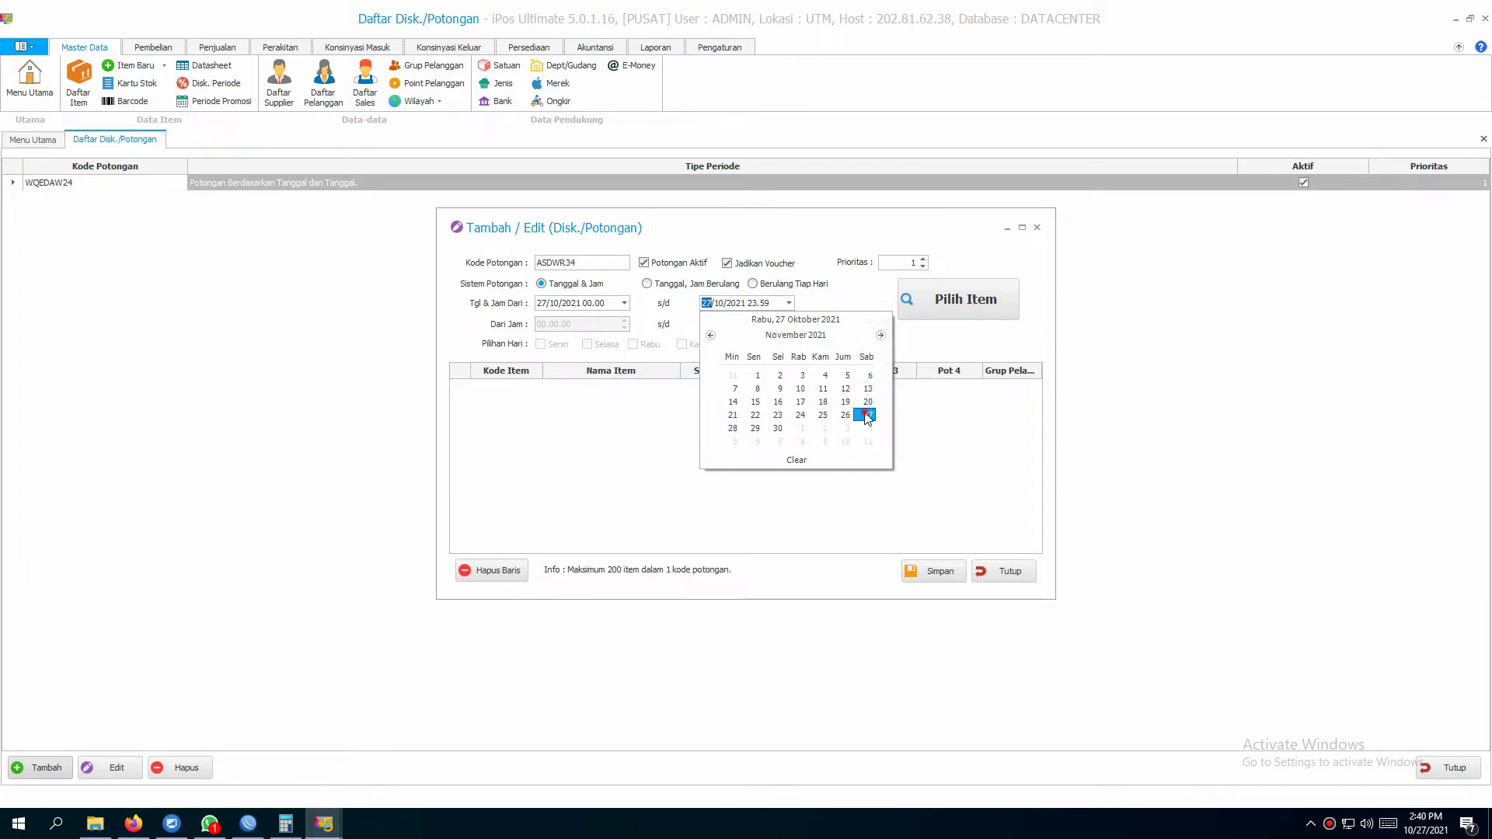
{"action": "left_click", "coordinate": [866, 416]}
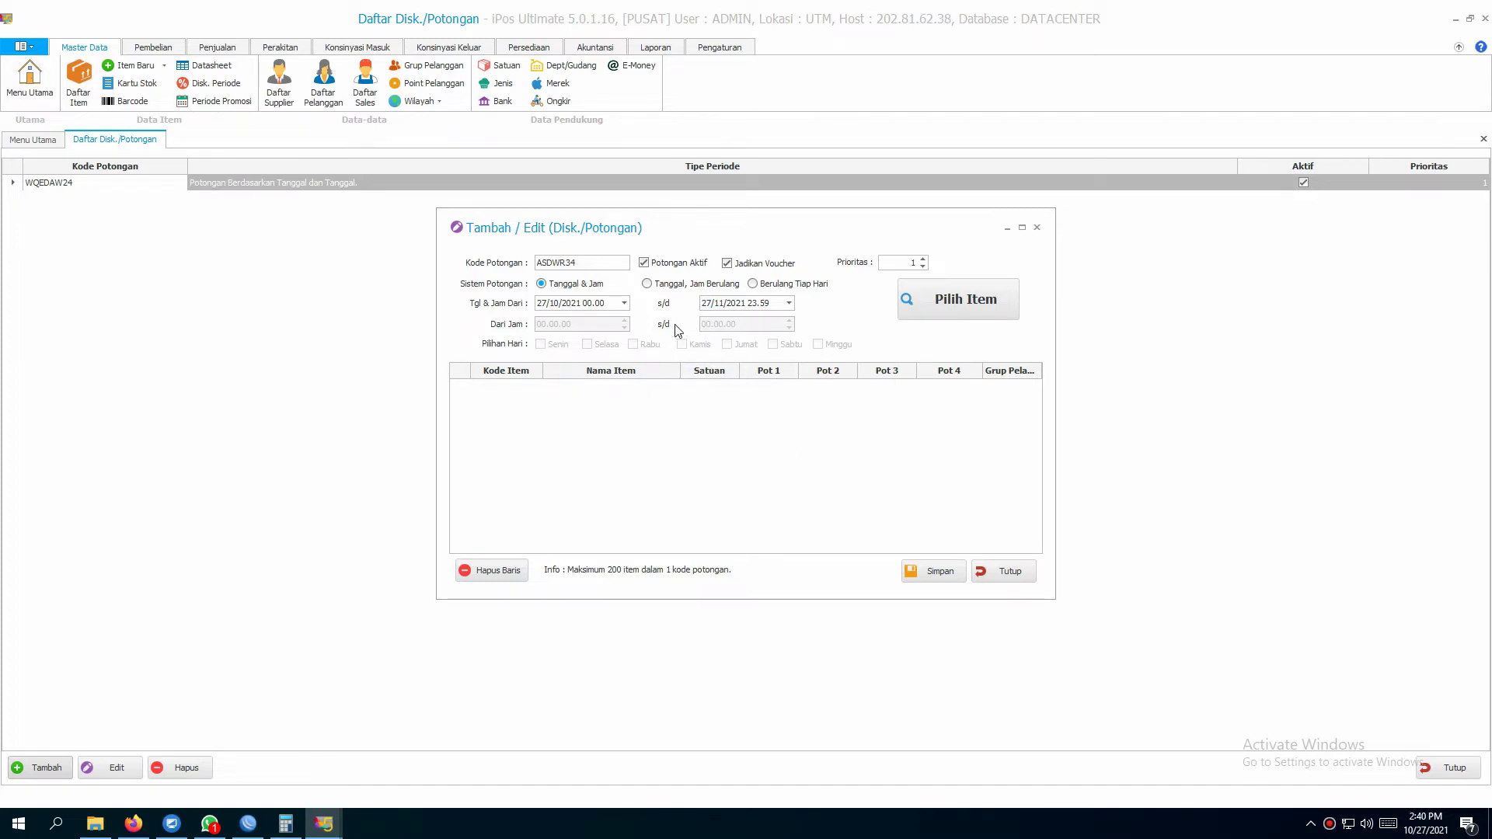
{"action": "left_click", "coordinate": [624, 303]}
{"action": "left_click", "coordinate": [613, 428]}
Step: Add iPos5Pro, iPos5STD and iPos5Ult to the voucher, each with a 50.000 nominal discount
{"action": "left_click", "coordinate": [952, 300]}
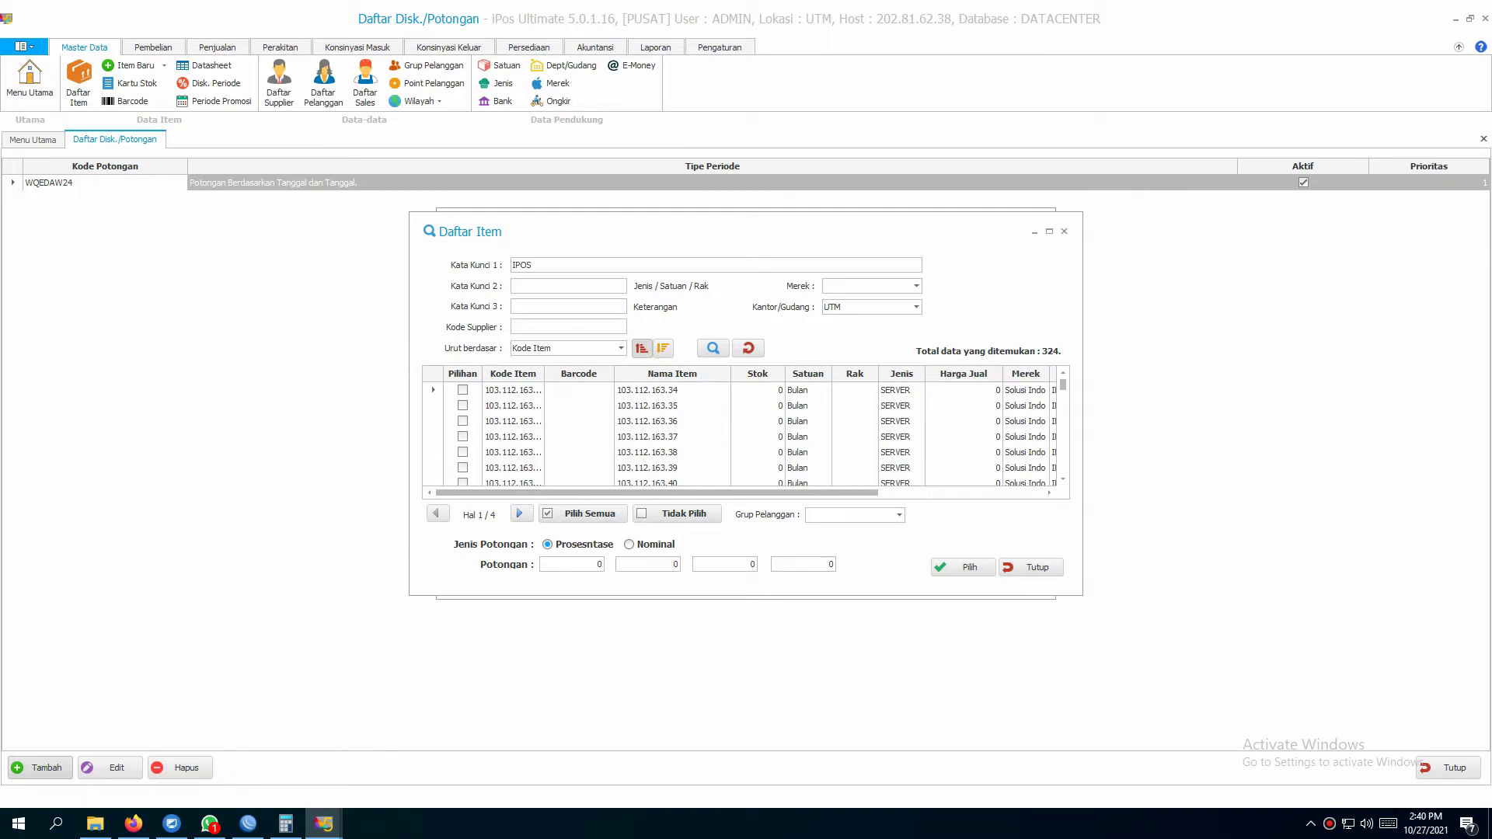
{"action": "key", "text": "Return"}
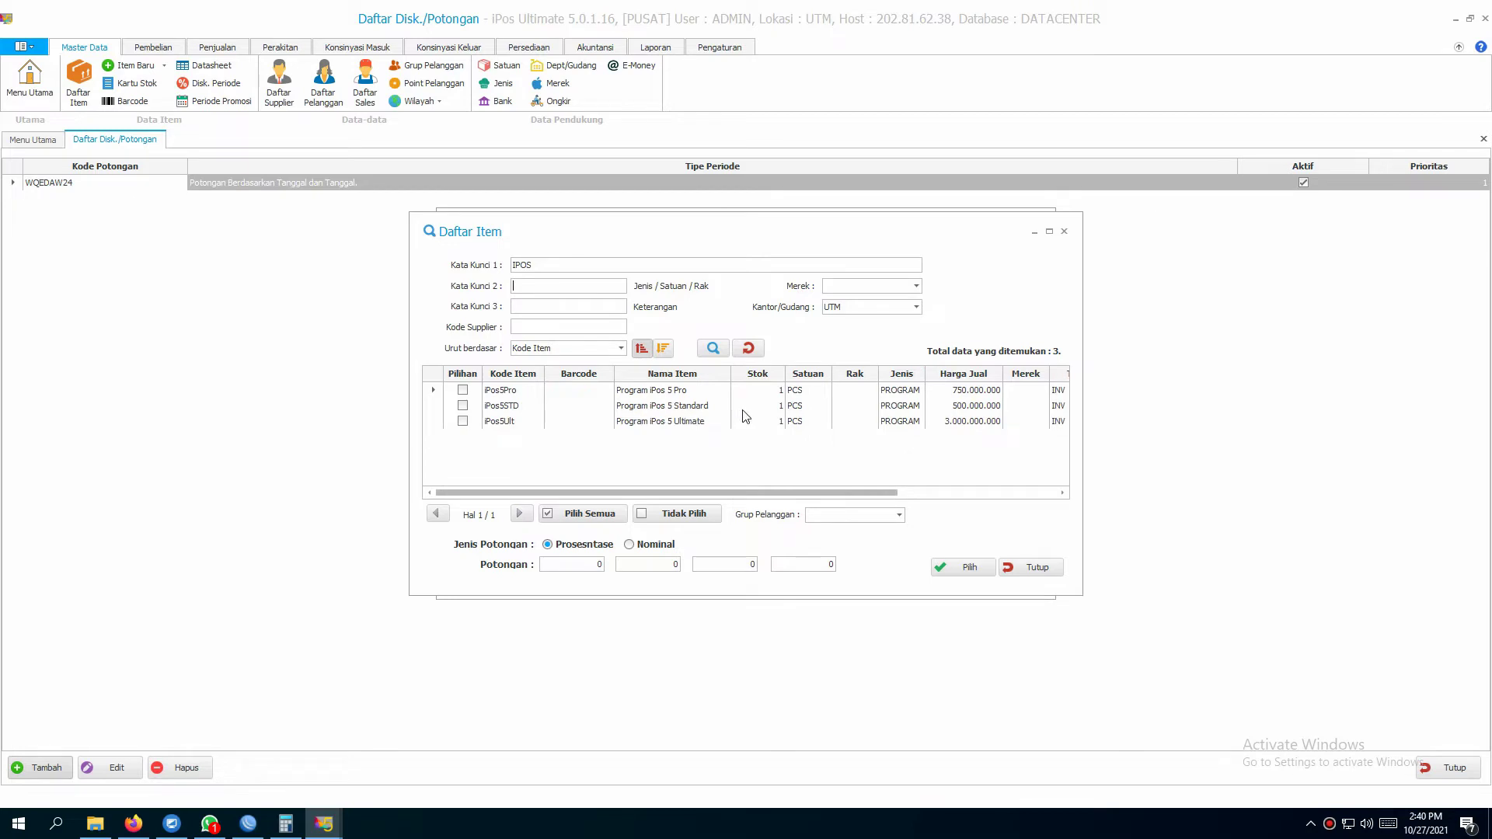
{"action": "left_click", "coordinate": [461, 421]}
{"action": "left_click", "coordinate": [463, 405]}
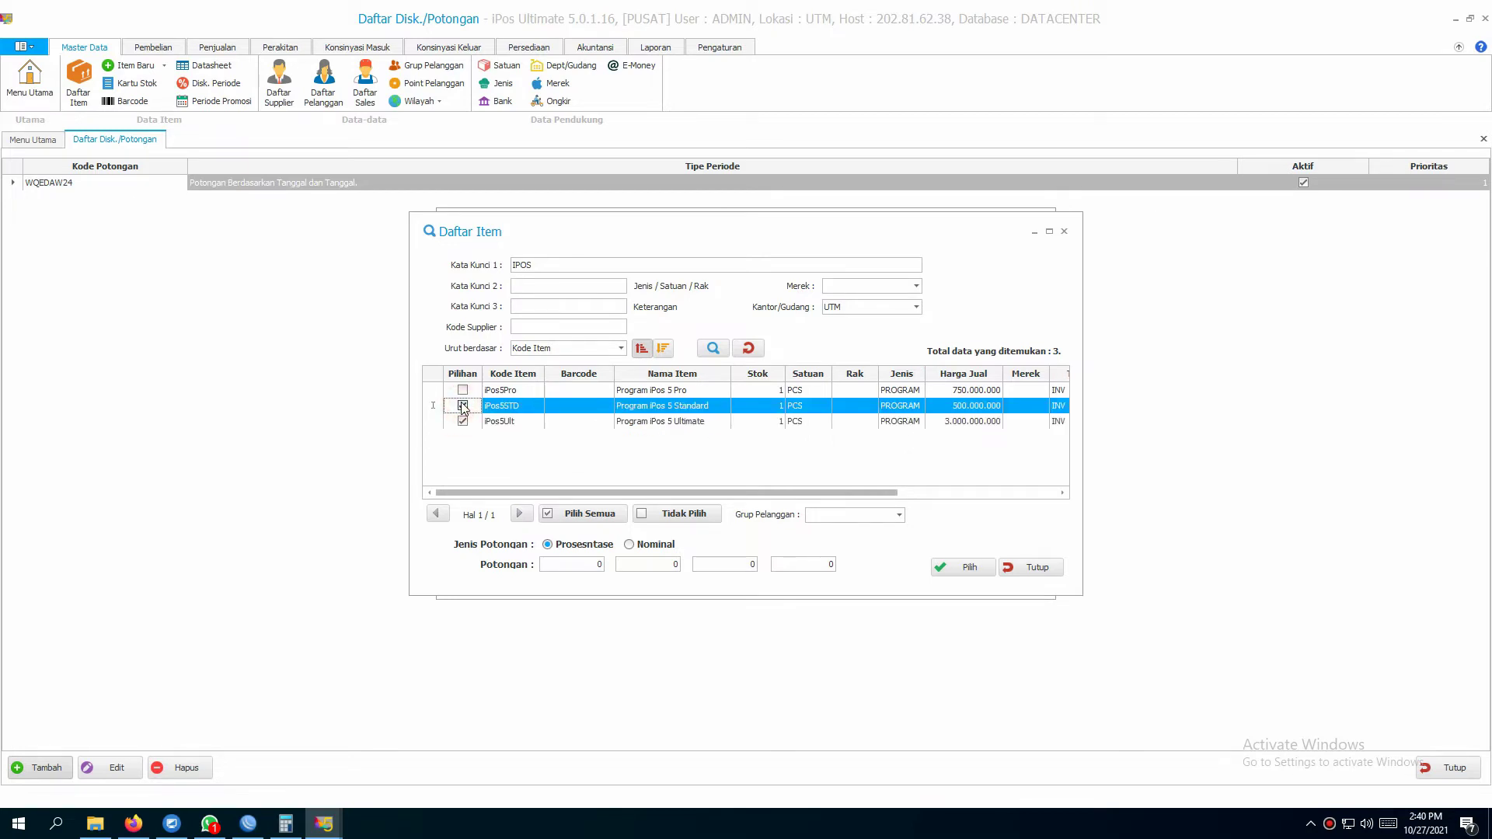
{"action": "left_click", "coordinate": [462, 390]}
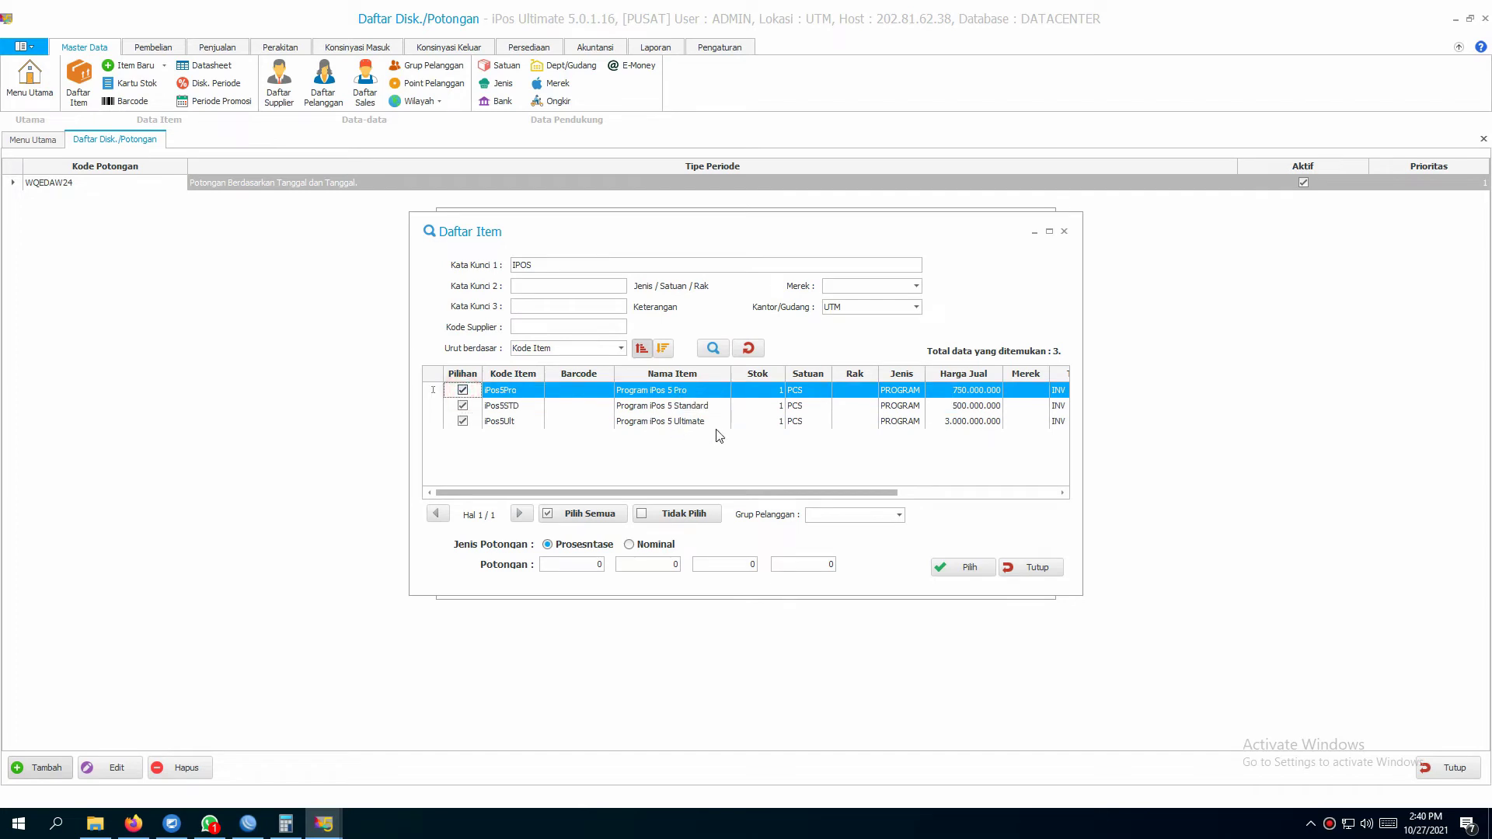
{"action": "left_click", "coordinate": [651, 547]}
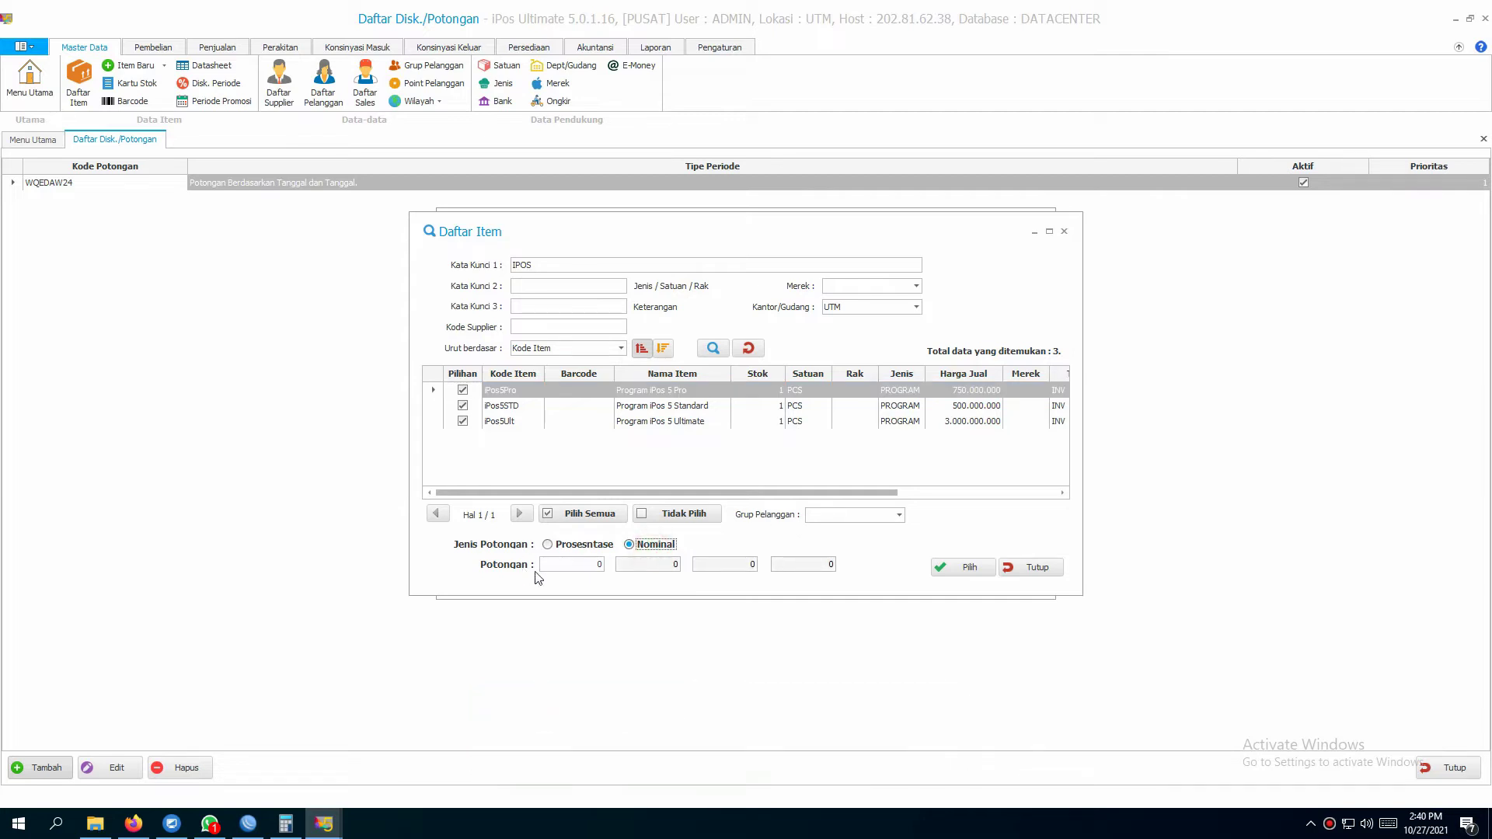
{"action": "left_click", "coordinate": [579, 568]}
{"action": "left_click", "coordinate": [950, 571]}
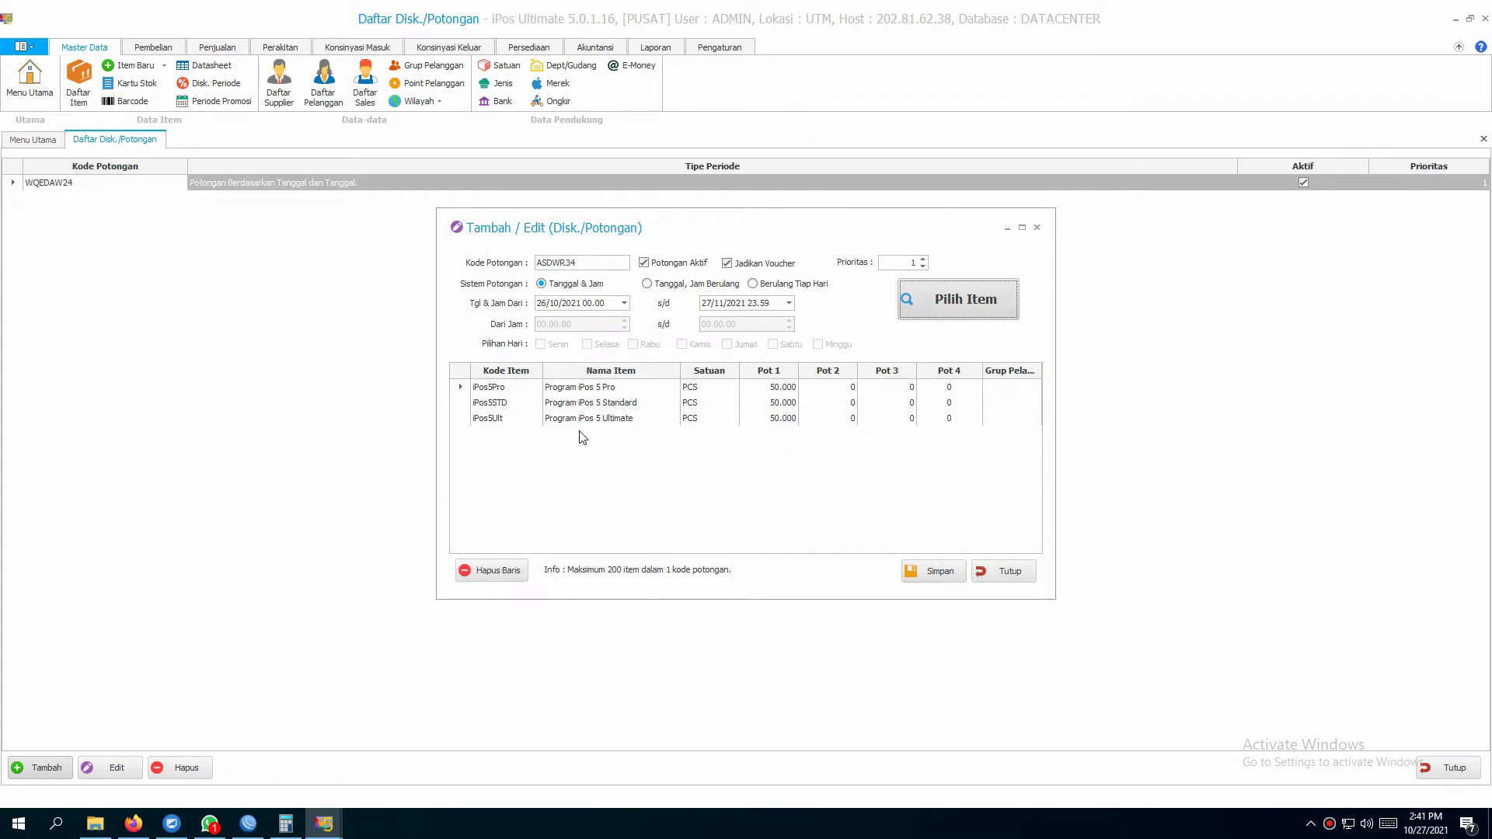
Step: Save voucher ASDWR34, close the entry form and select it in the discount list
{"action": "left_click", "coordinate": [938, 573]}
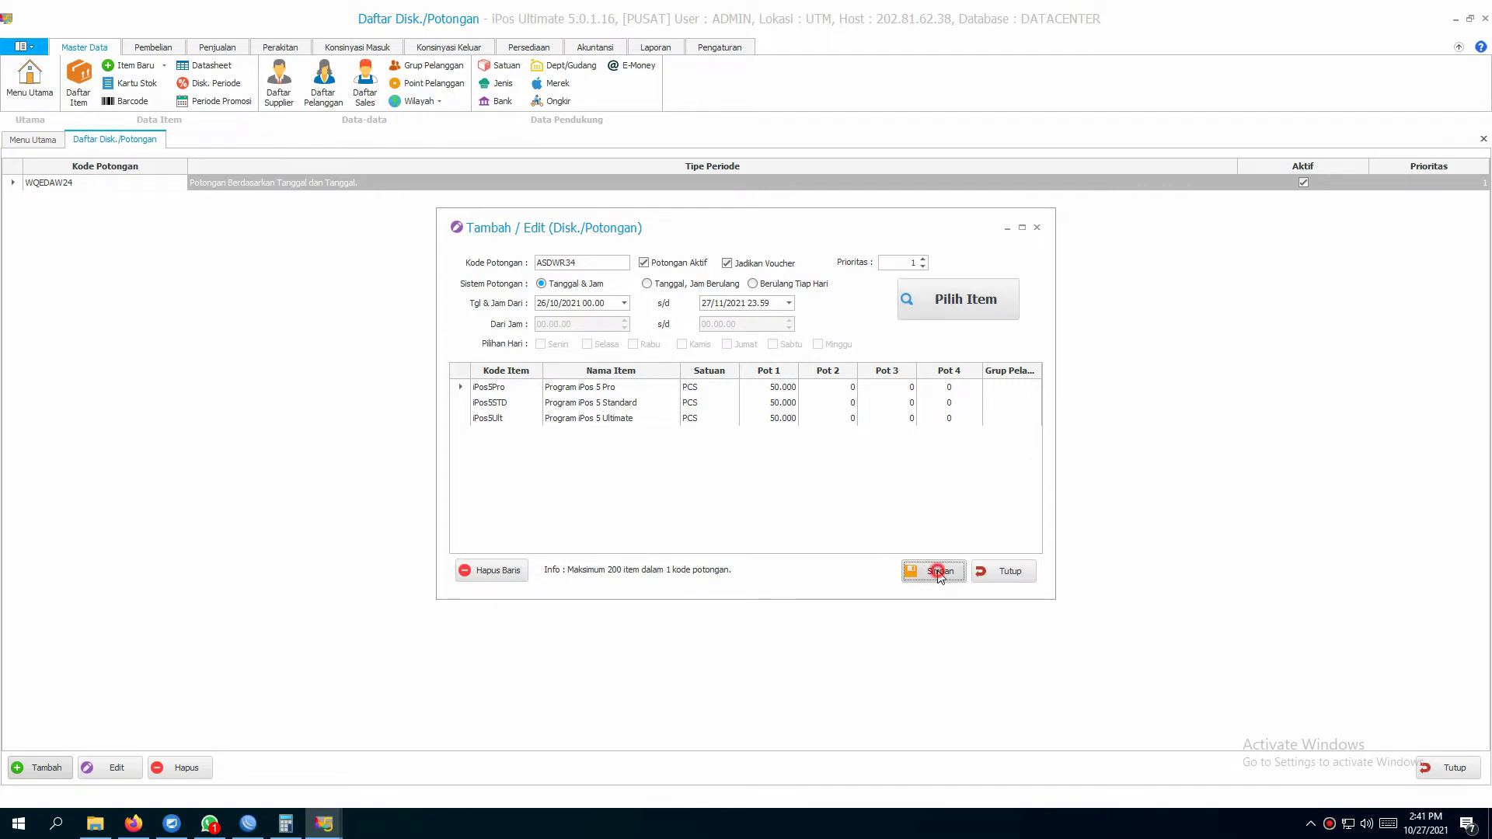
{"action": "left_click", "coordinate": [844, 461]}
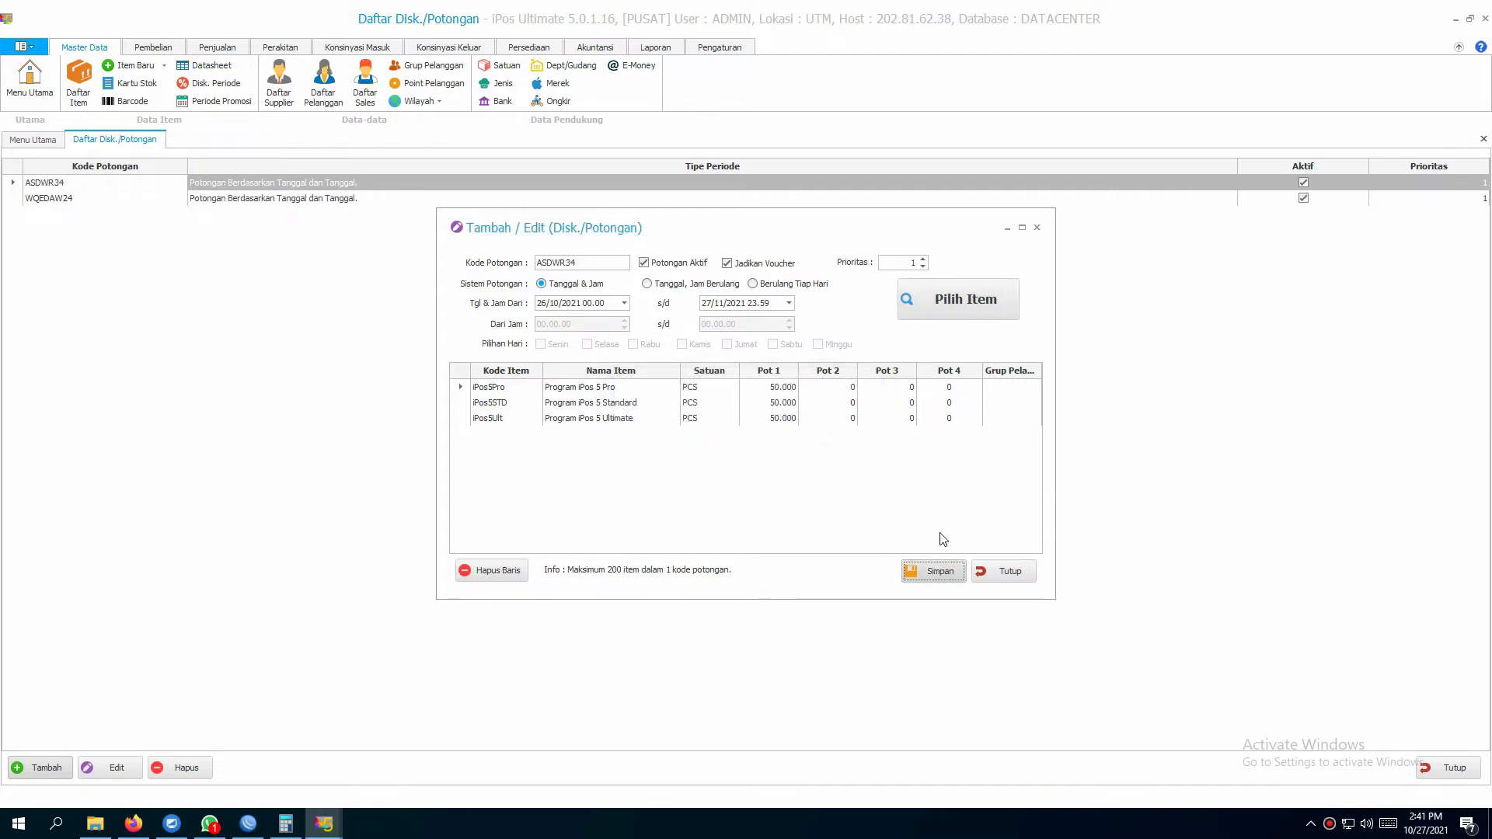
{"action": "left_click", "coordinate": [1000, 576]}
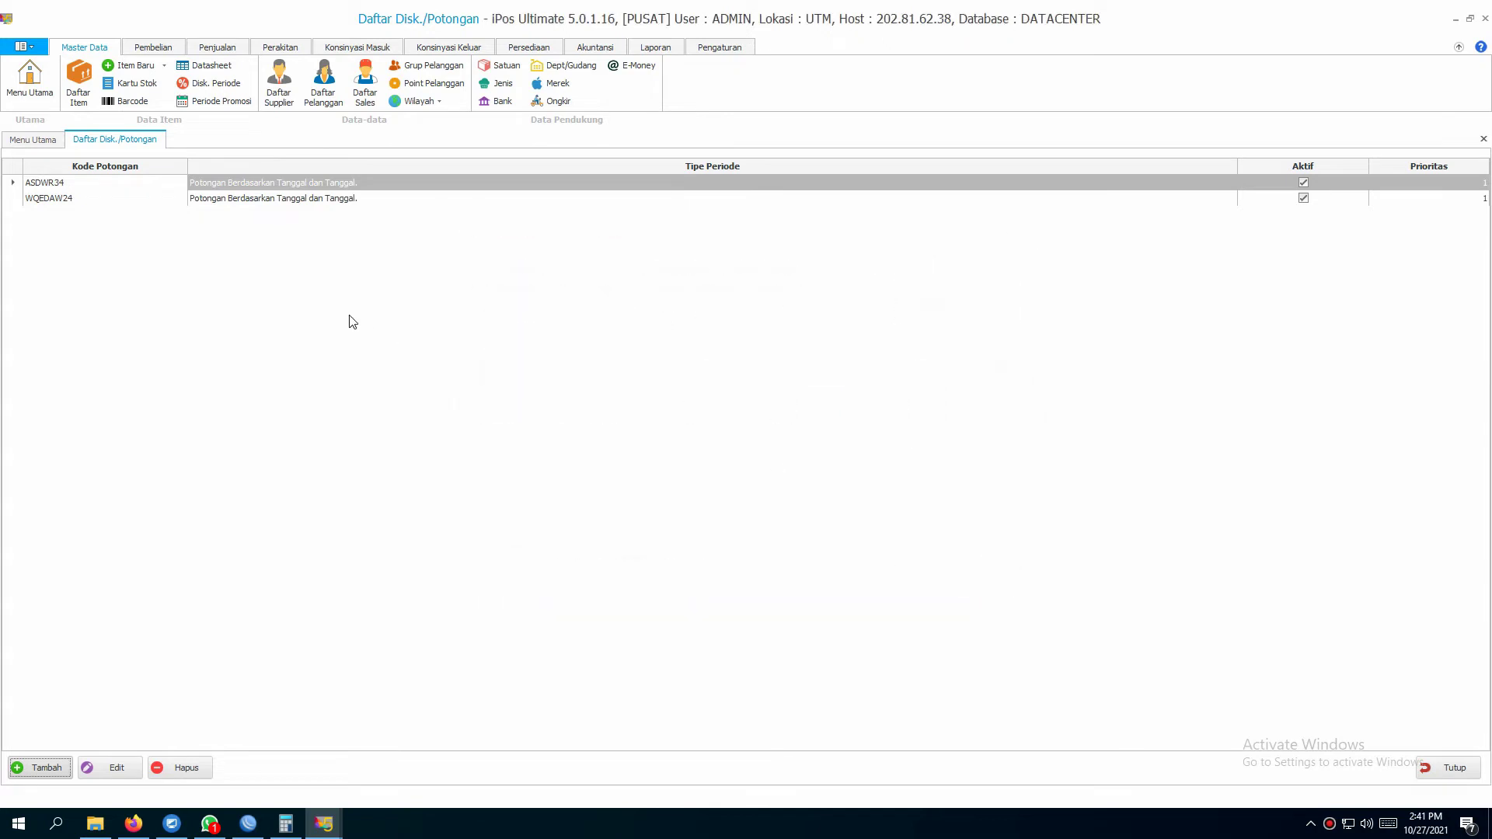
{"action": "left_click", "coordinate": [54, 185]}
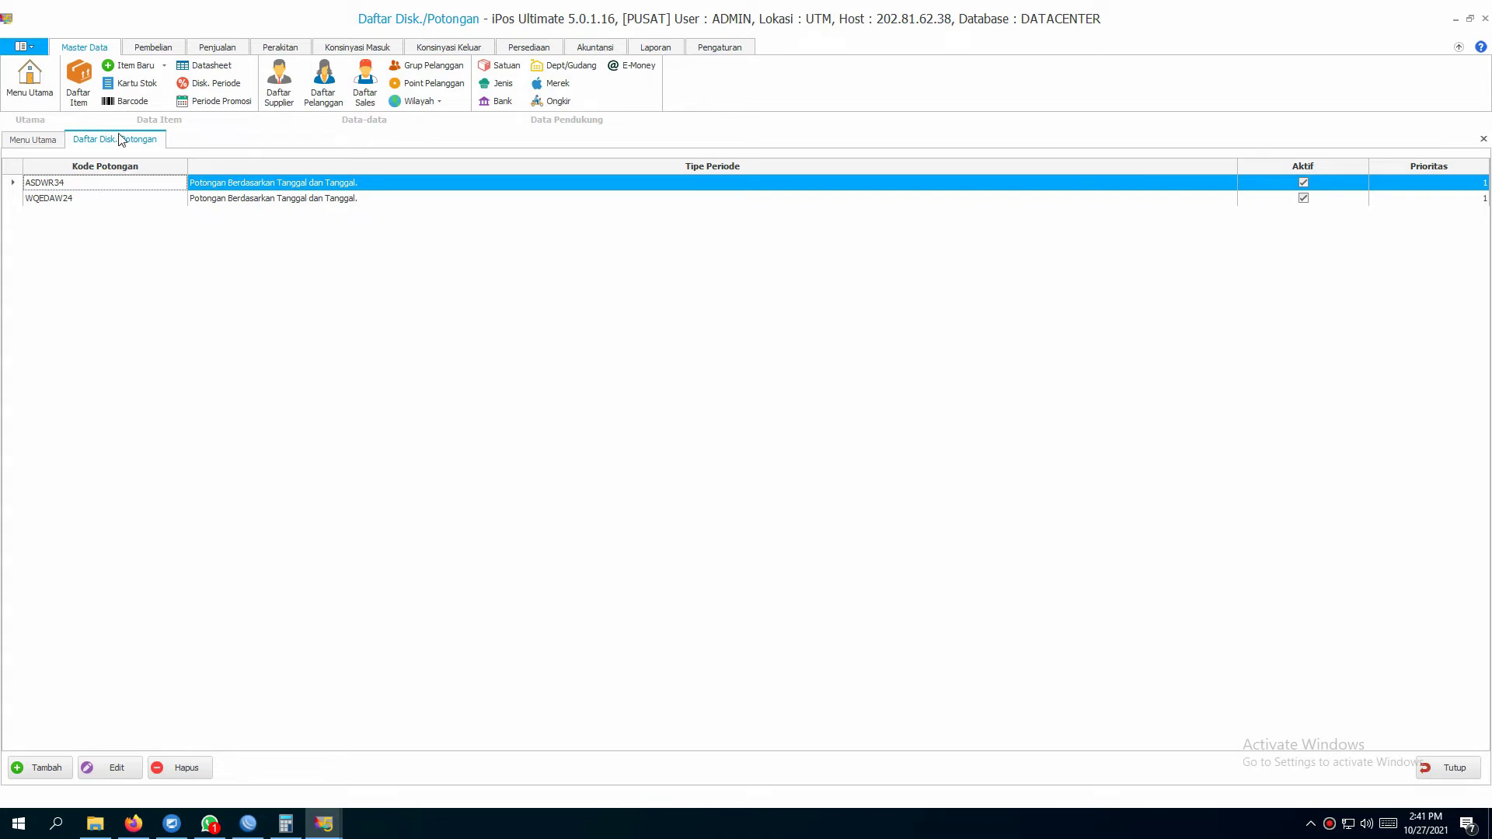
{"action": "left_click", "coordinate": [239, 52]}
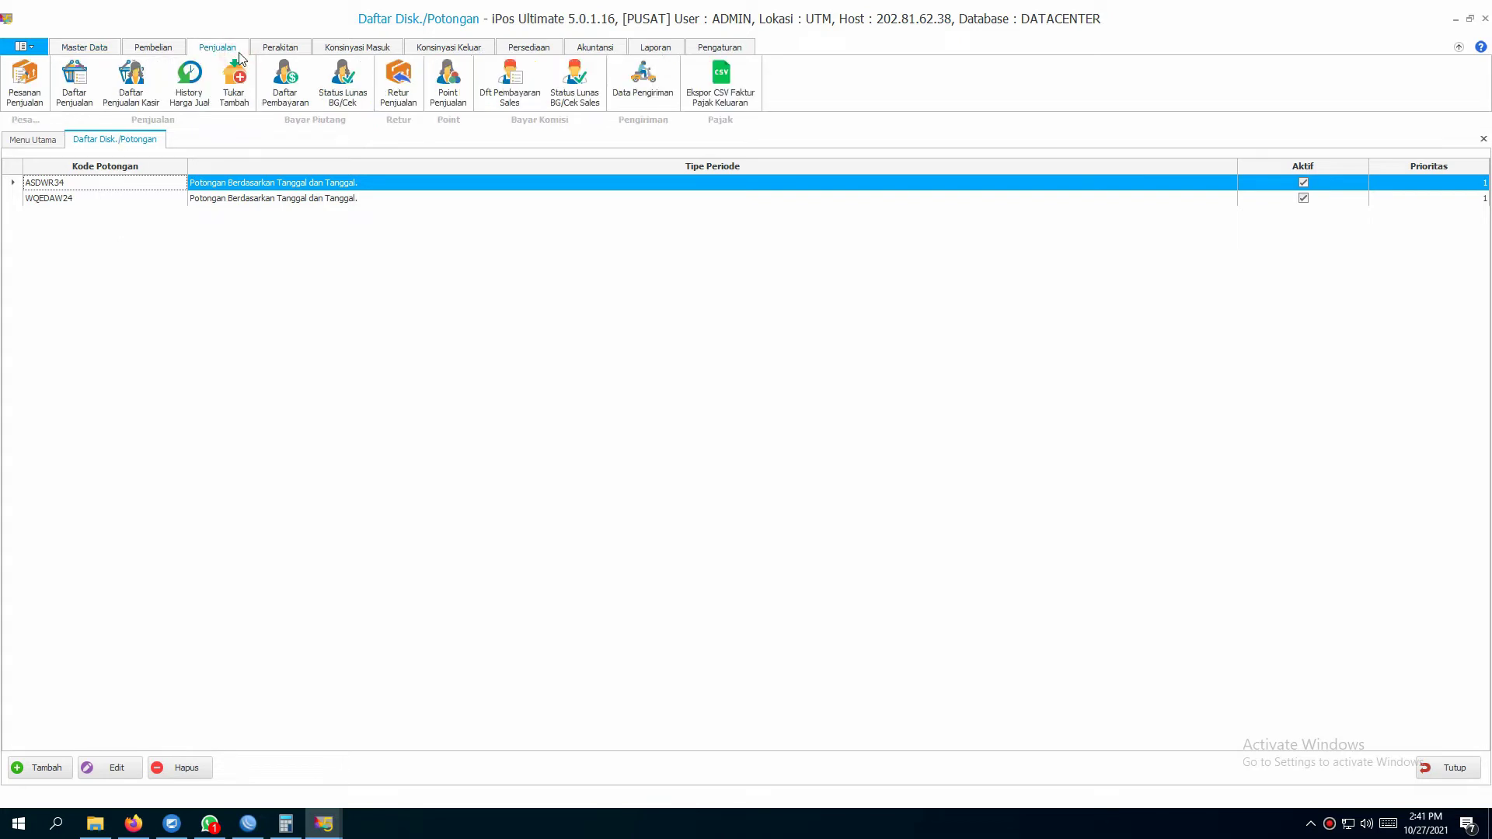
Step: Start a new cashier sale from Daftar Penjualan Kasir
{"action": "left_click", "coordinate": [131, 77]}
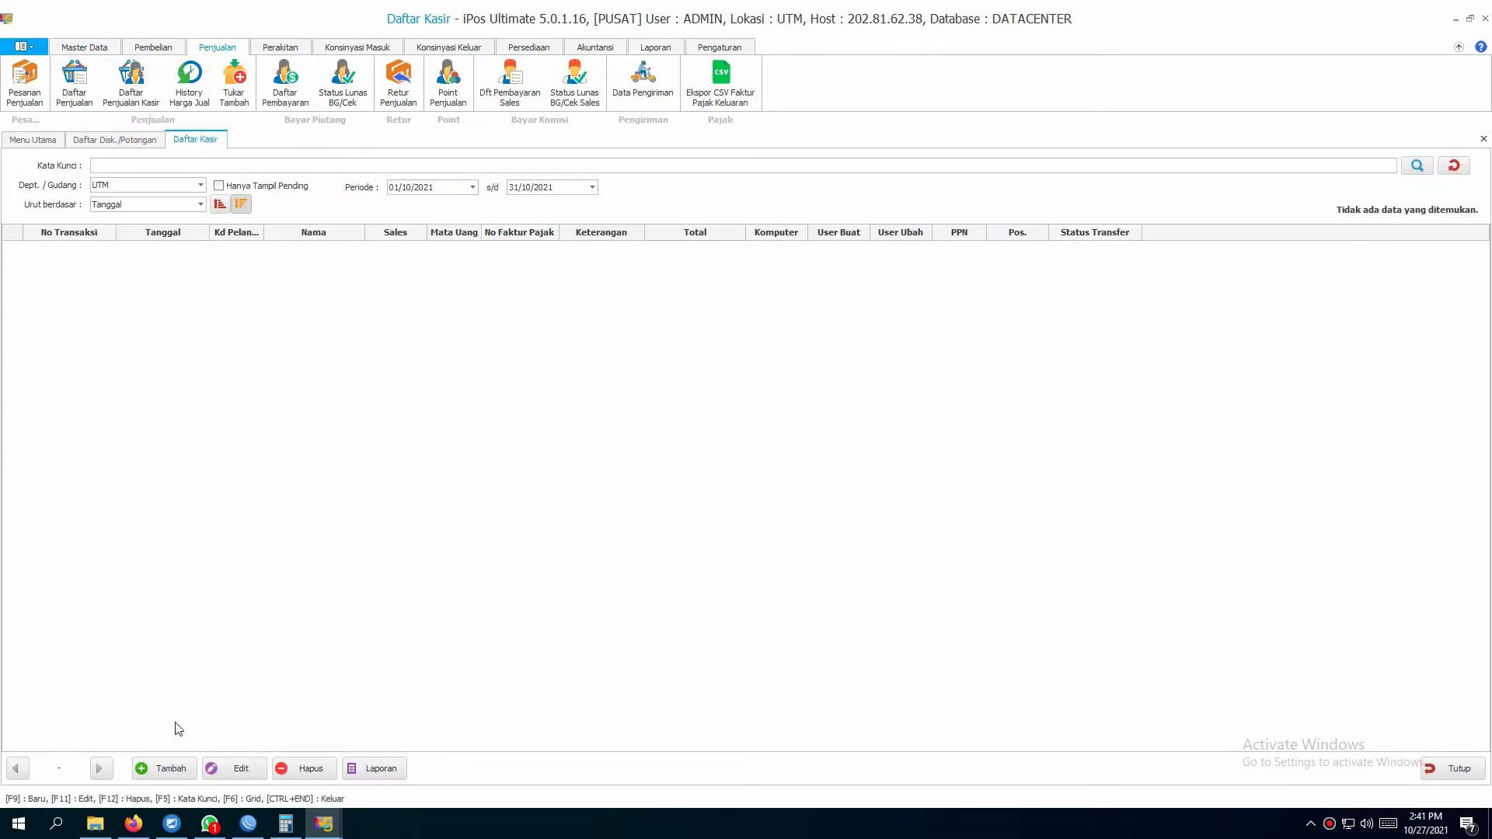
{"action": "left_click", "coordinate": [164, 770]}
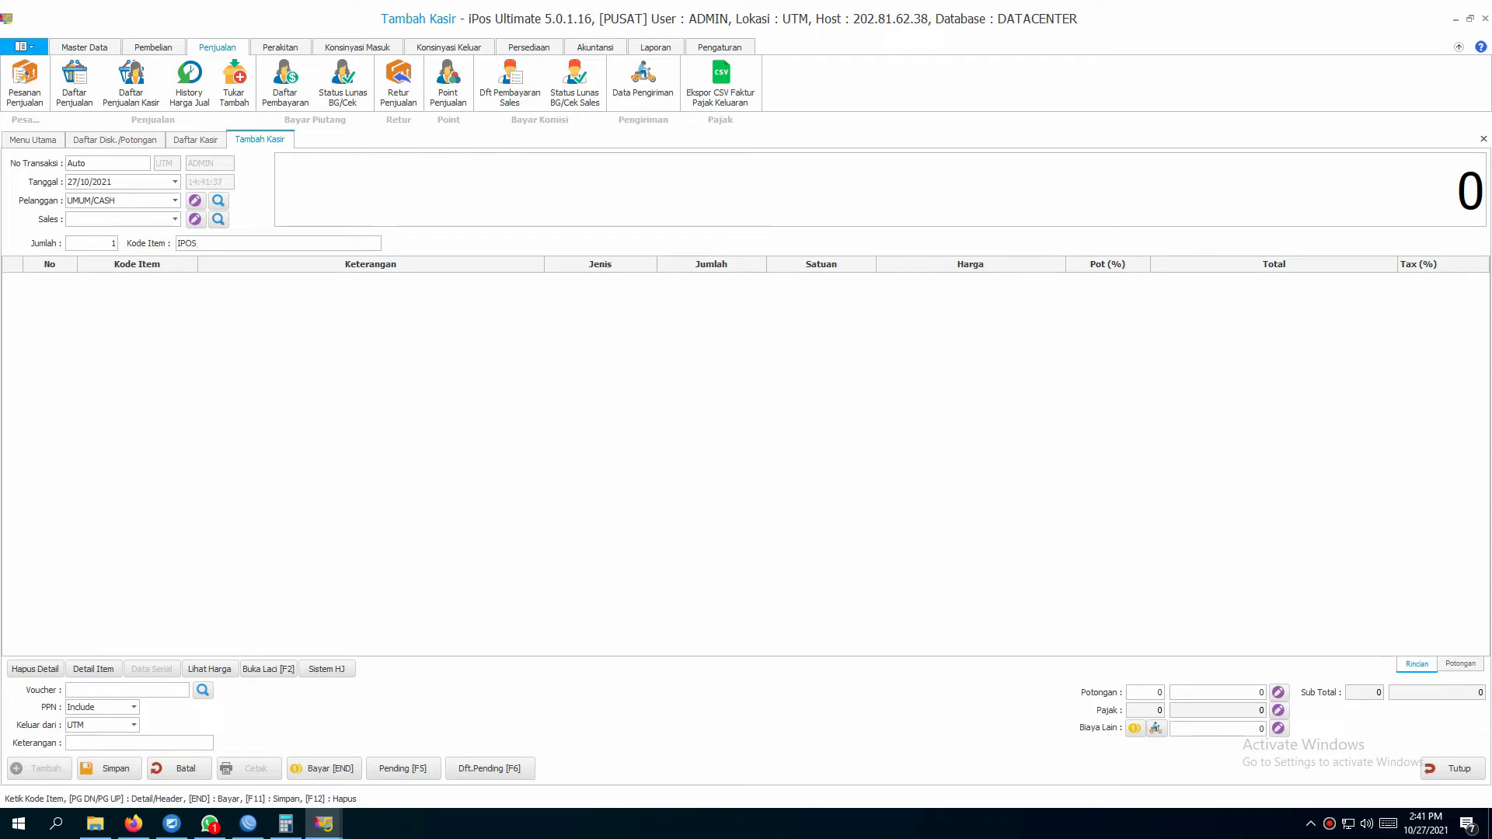
Step: Add one Program iPos 5 Pro at 750.000.000 to the sale and list available vouchers
{"action": "key", "text": "Return"}
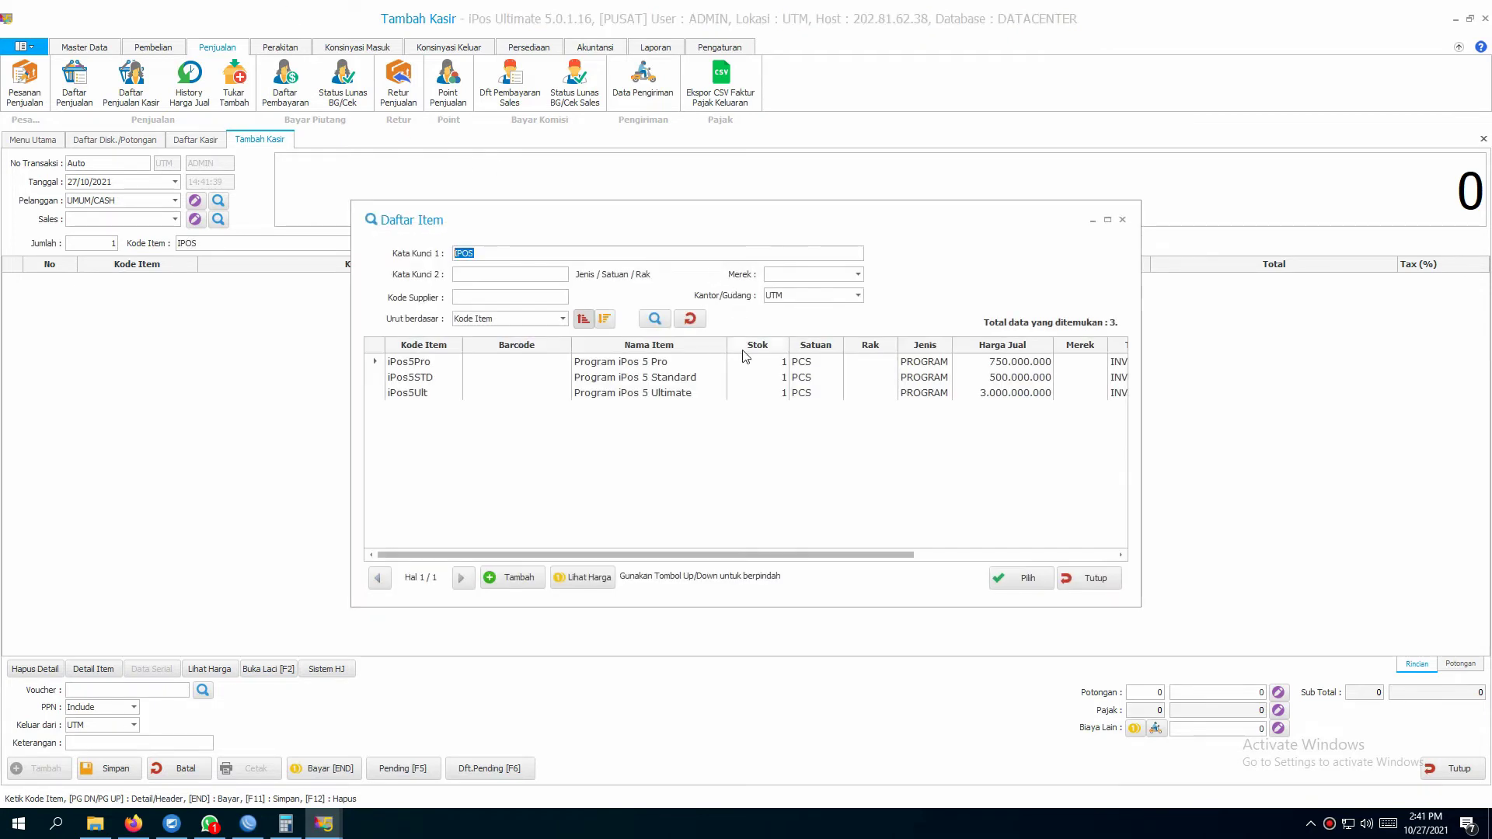
{"action": "double_click", "coordinate": [878, 363]}
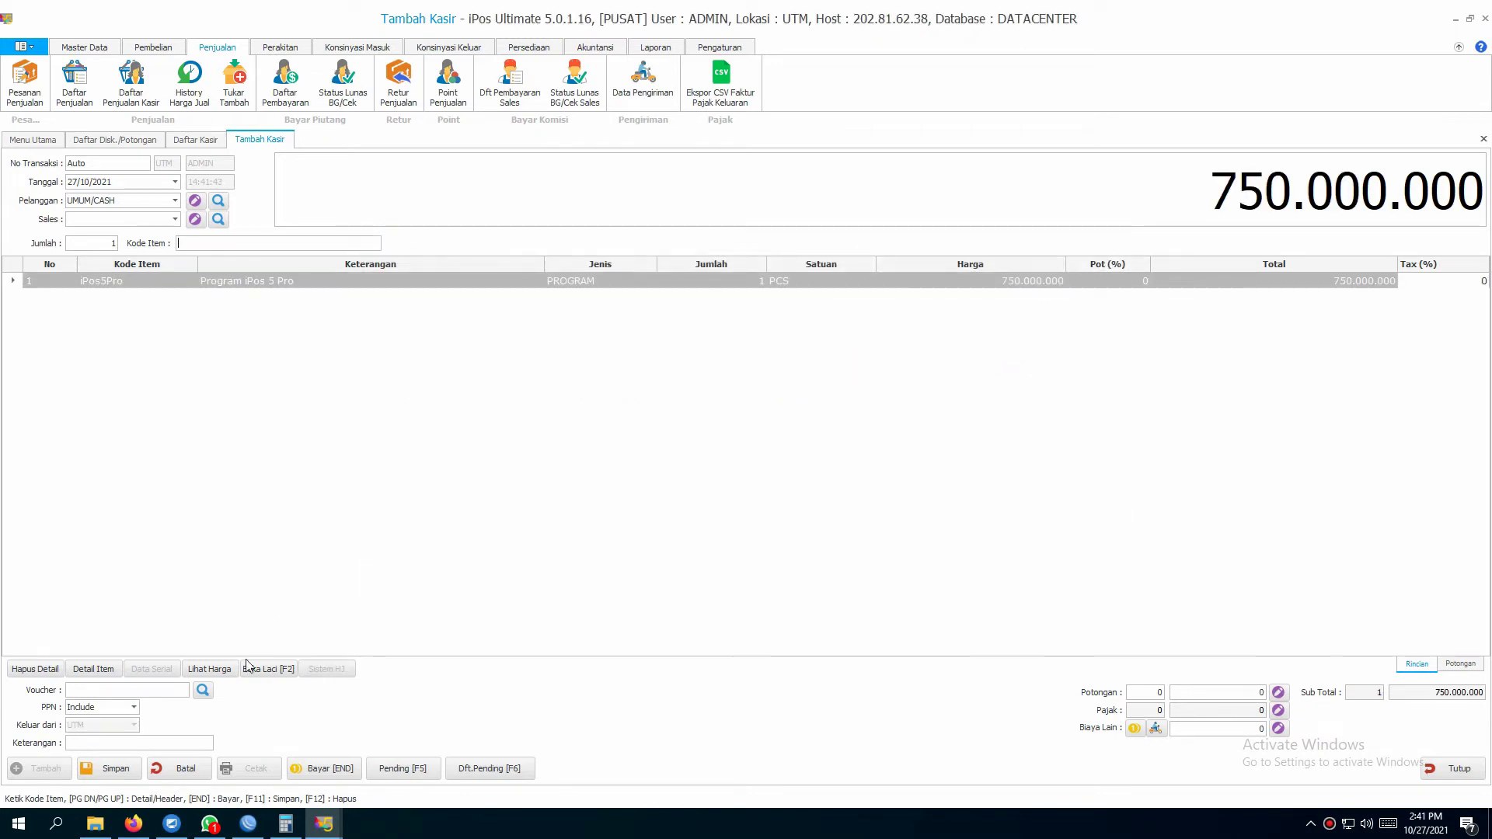
{"action": "left_click", "coordinate": [204, 692]}
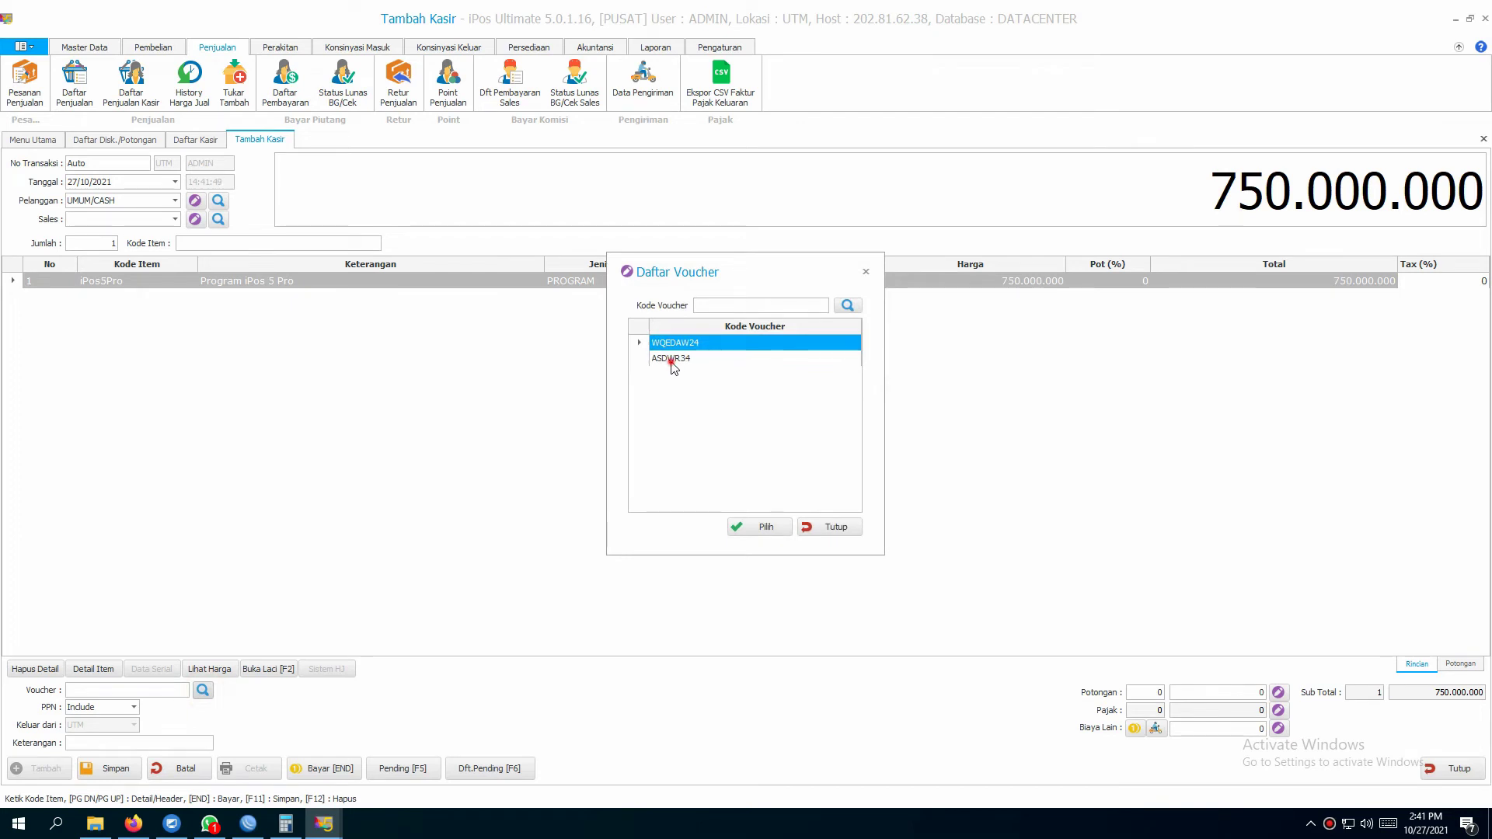
{"action": "left_click", "coordinate": [672, 361]}
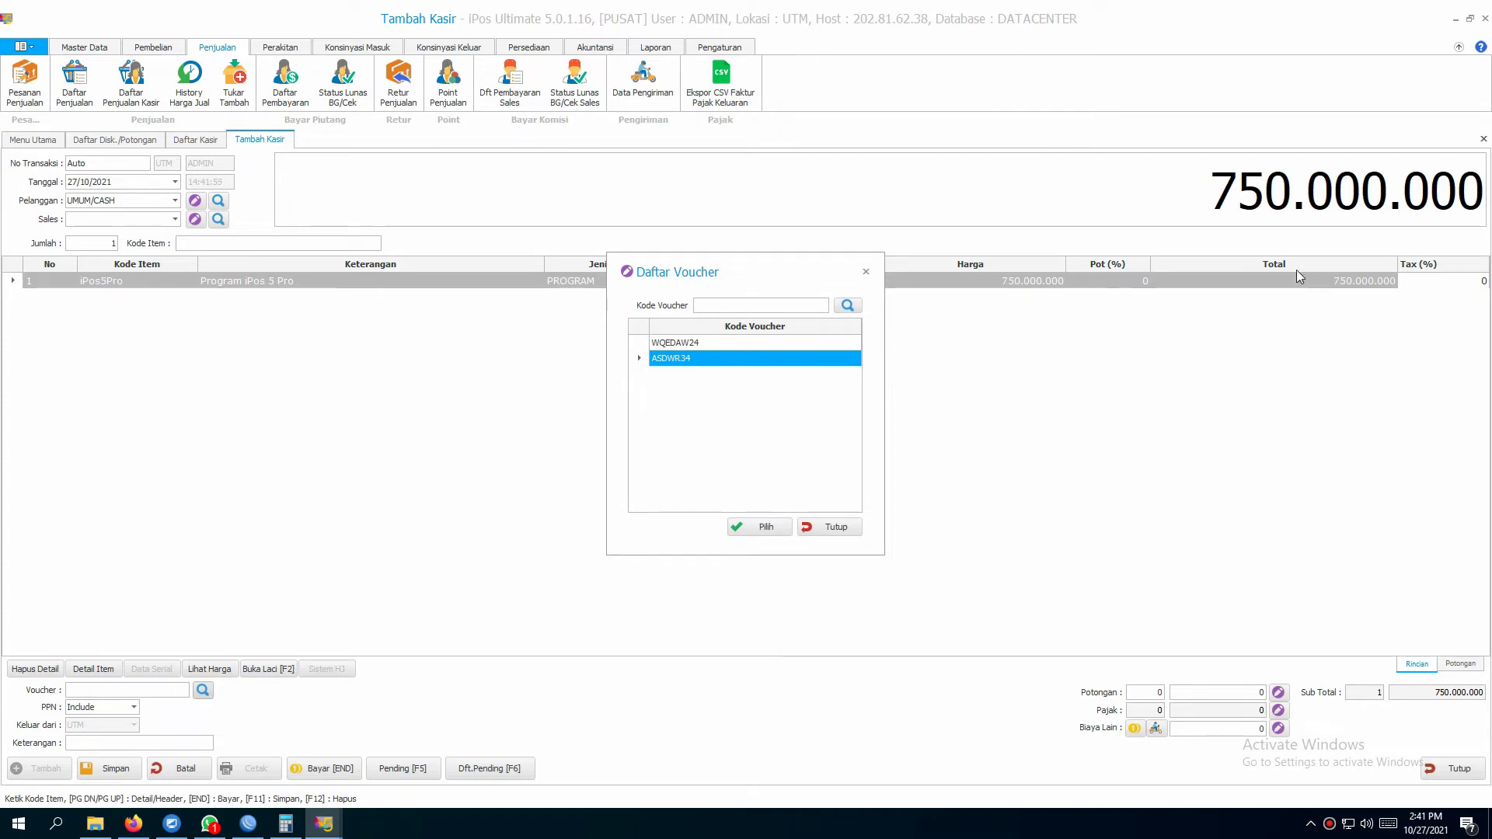
{"action": "left_click", "coordinate": [778, 526]}
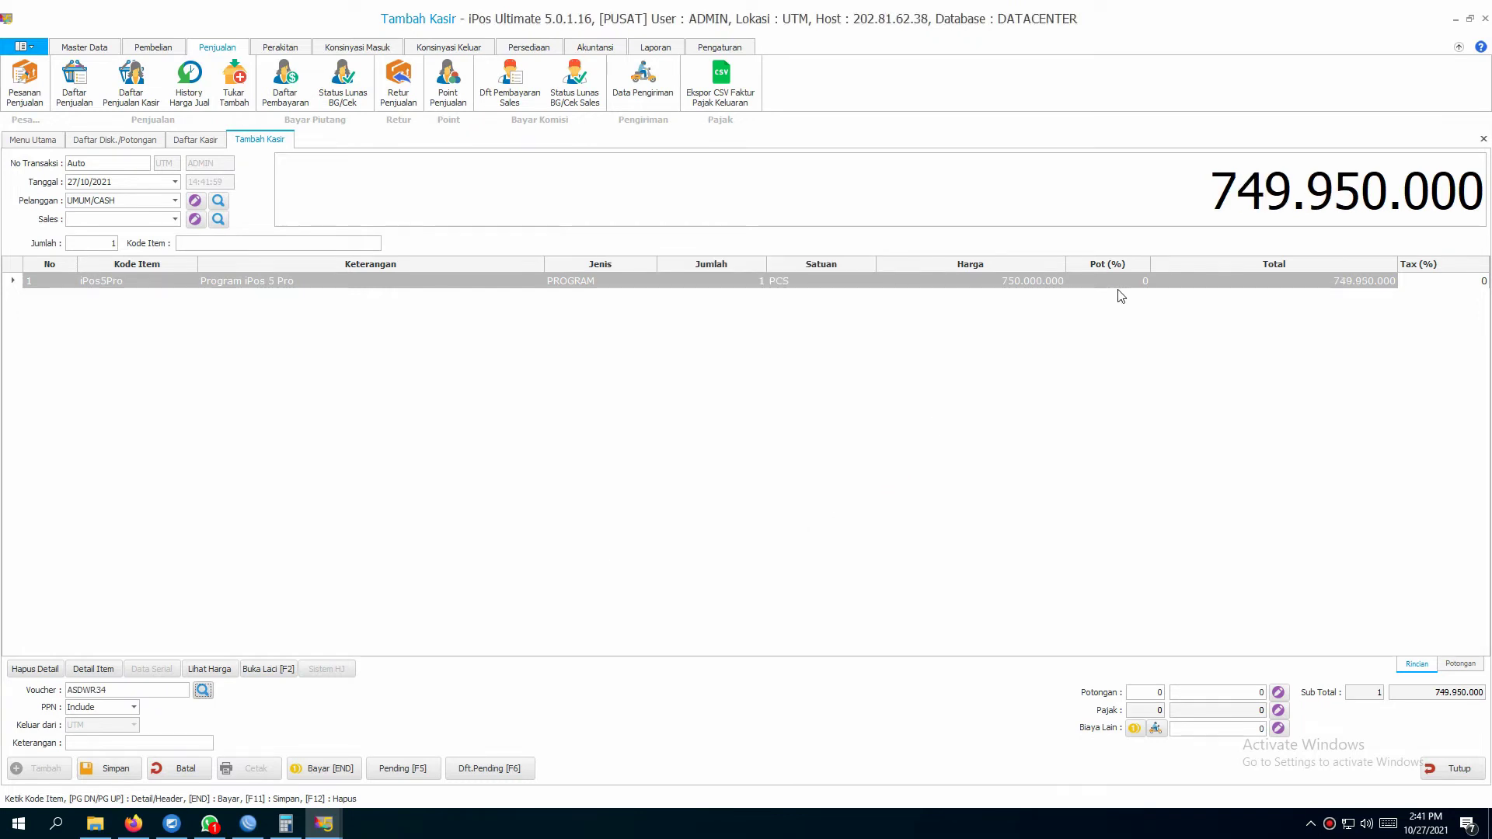
{"action": "left_click", "coordinate": [1027, 435]}
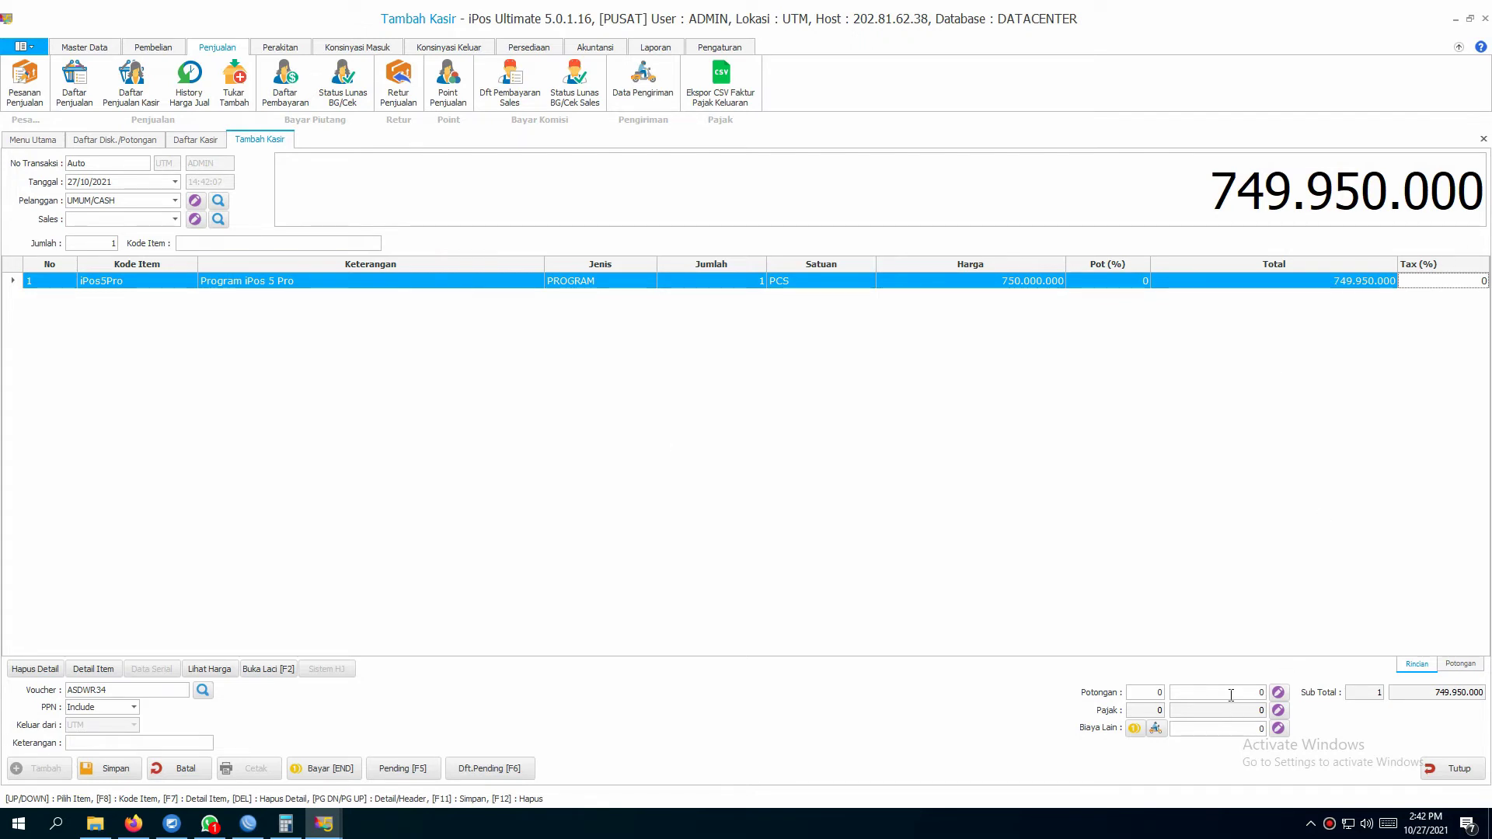
Step: Inspect ASDWR34's items in the editor, confirming 50.000 off each, then return to the discount list
{"action": "left_click", "coordinate": [142, 141]}
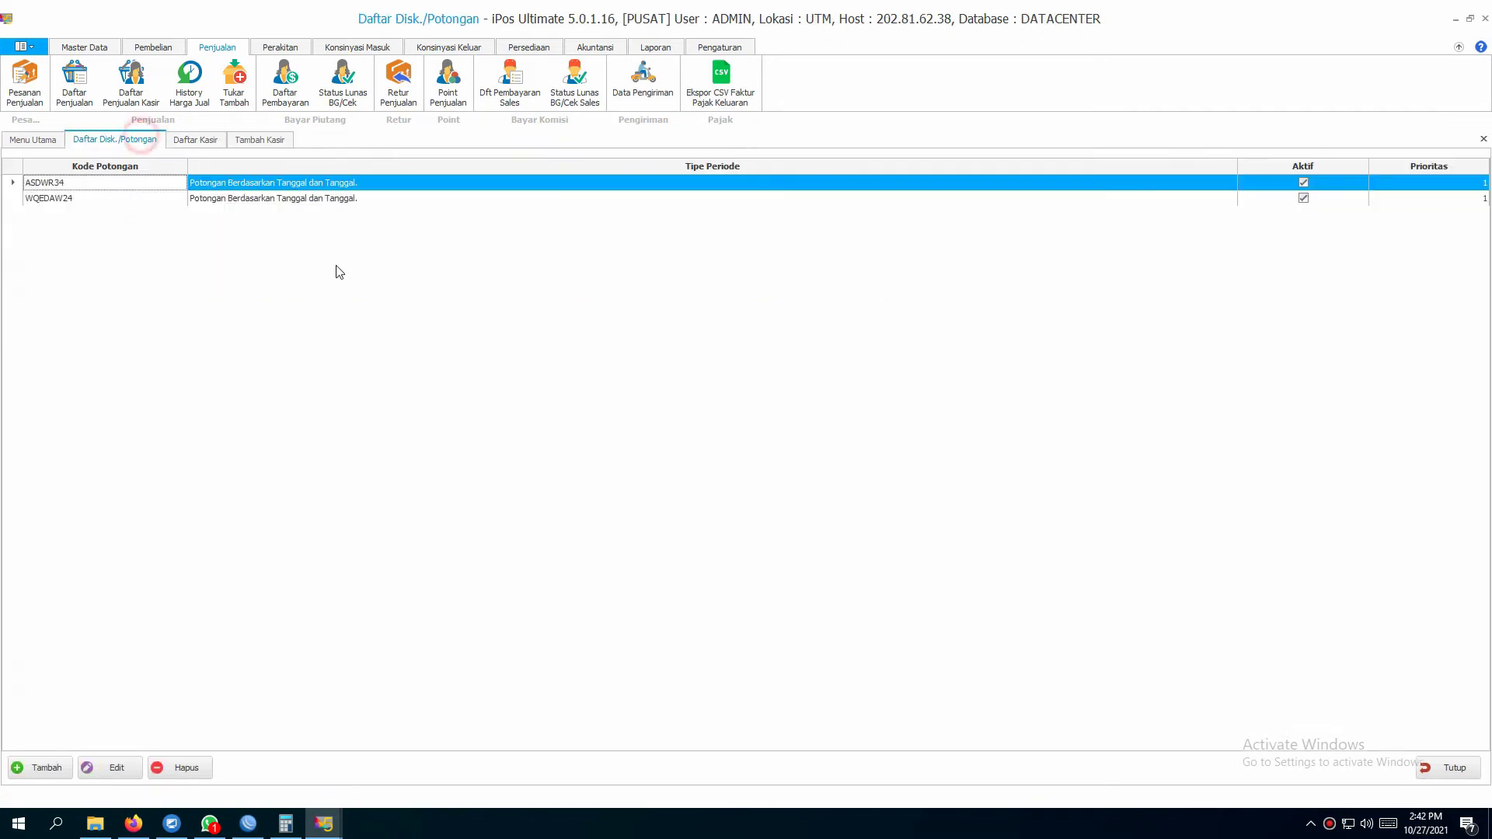
{"action": "left_click", "coordinate": [311, 198]}
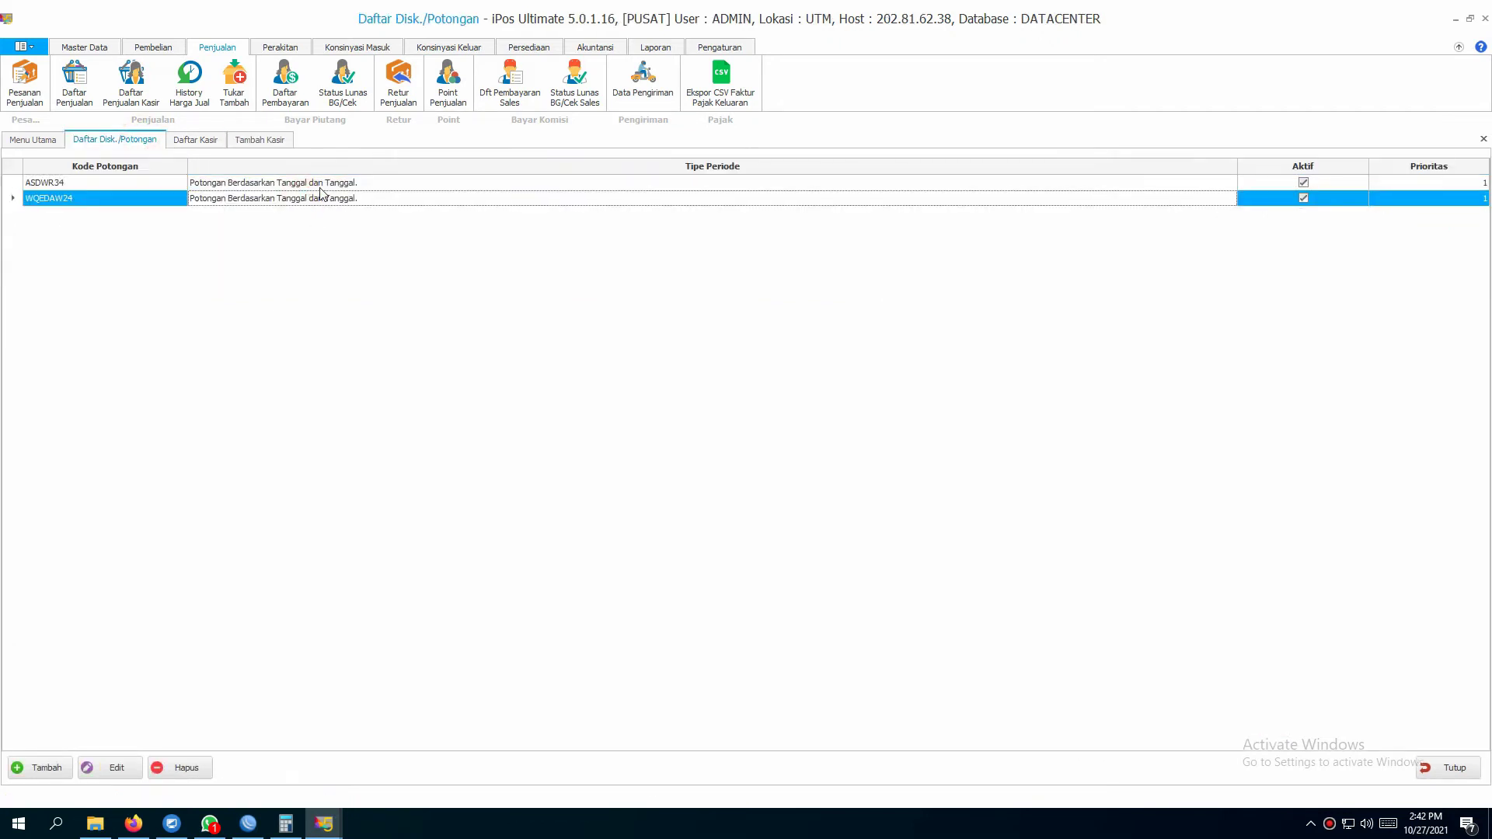
{"action": "left_click", "coordinate": [323, 185]}
{"action": "left_click", "coordinate": [118, 767]}
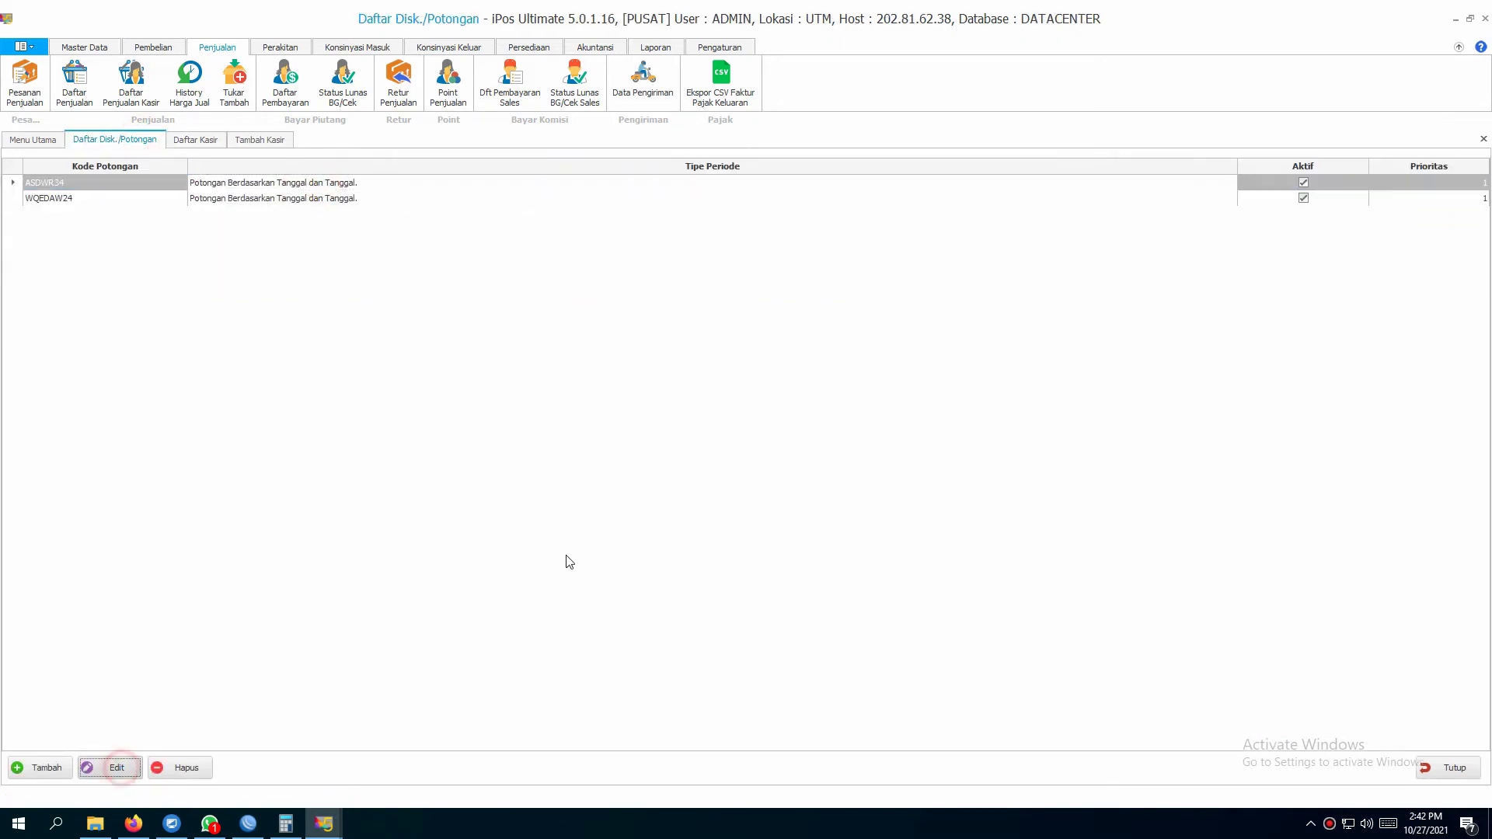
{"action": "left_click", "coordinate": [784, 389]}
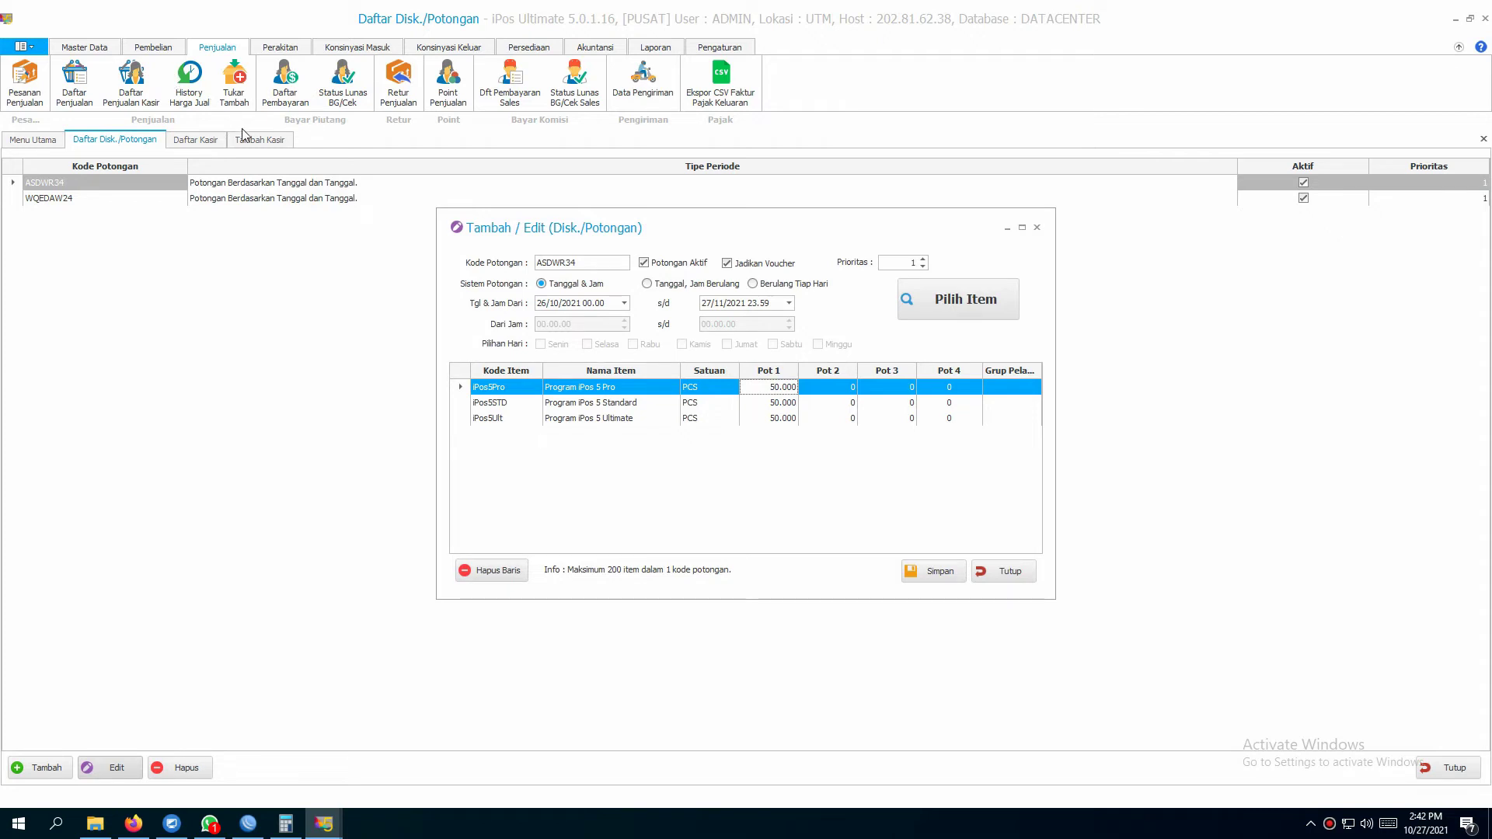
{"action": "left_click", "coordinate": [1010, 571]}
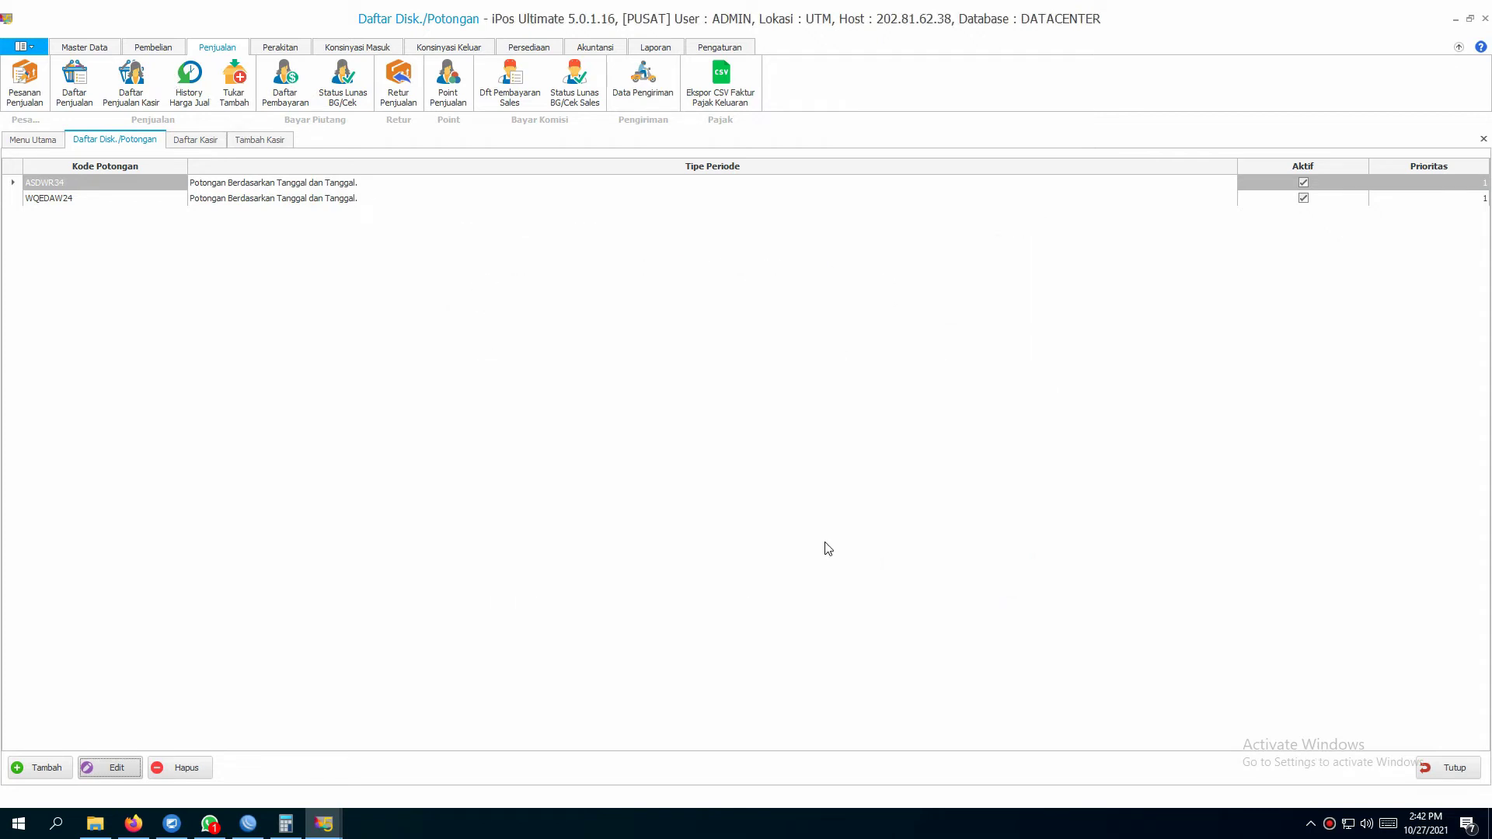
{"action": "left_click", "coordinate": [264, 139]}
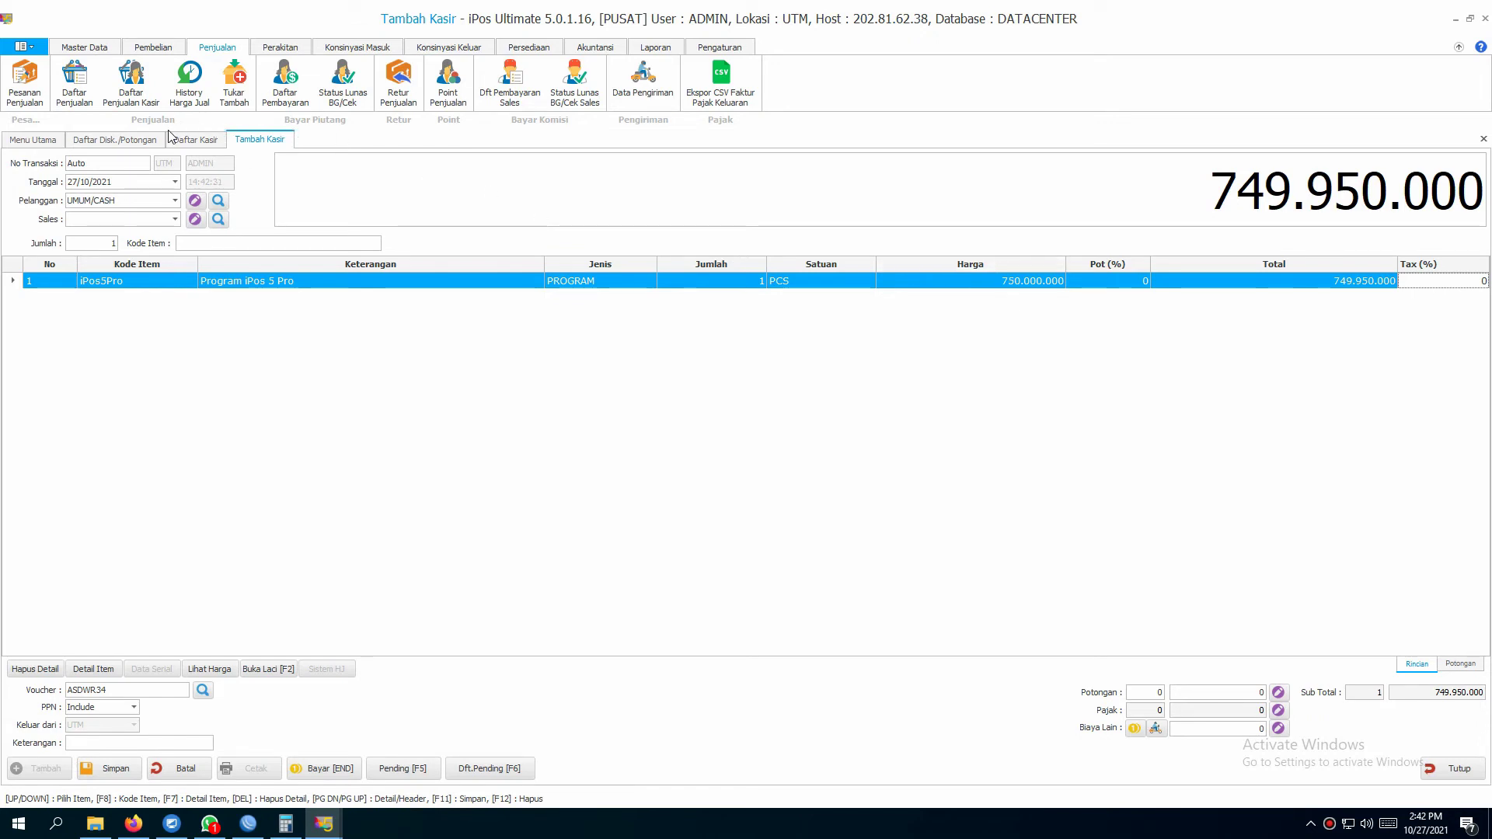
{"action": "left_click", "coordinate": [130, 139]}
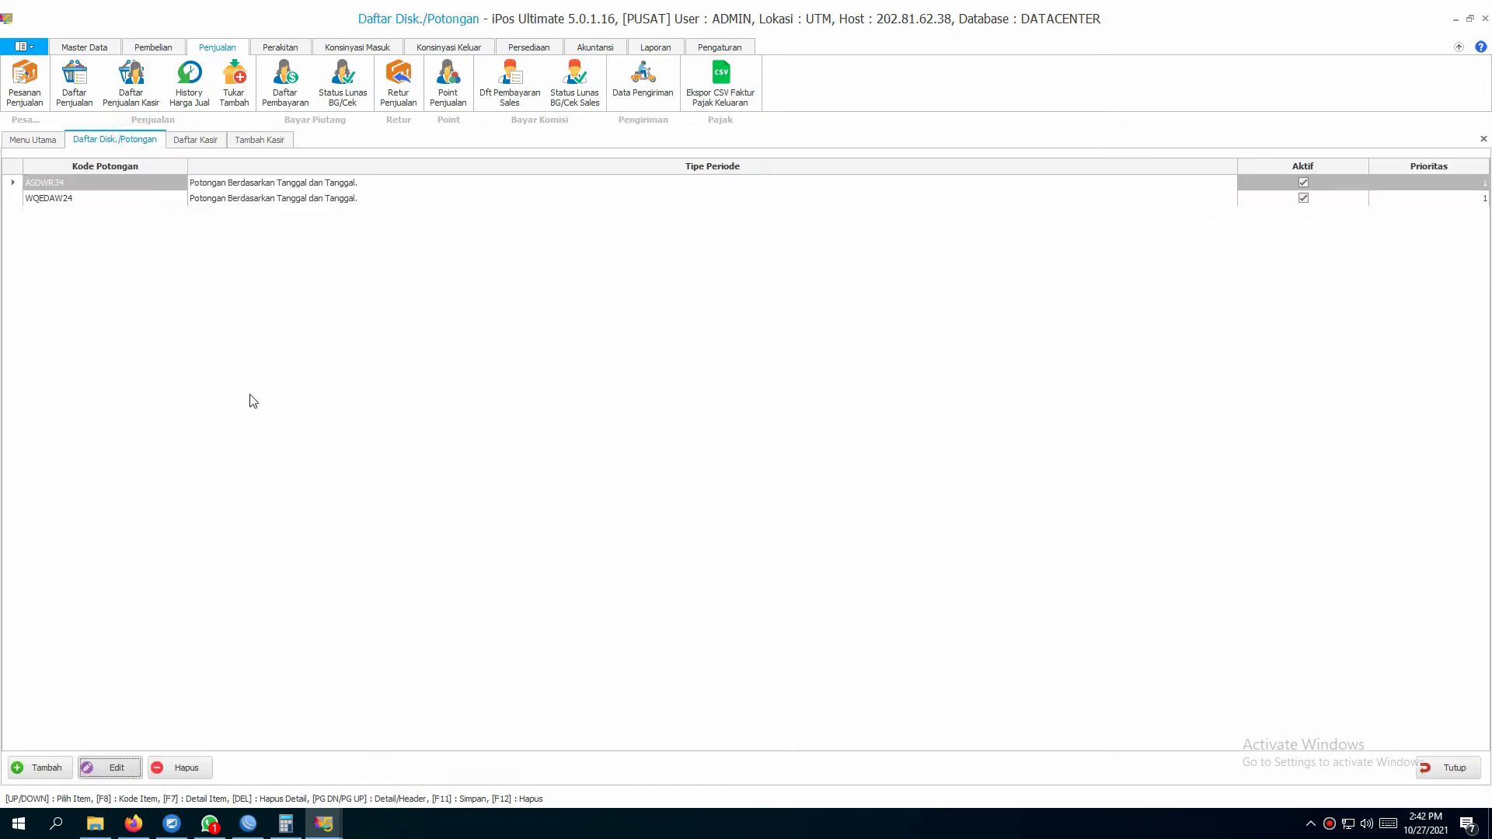
Step: Open ASDWR34 for editing and delete its iPos5Pro item row
{"action": "left_click", "coordinate": [114, 768]}
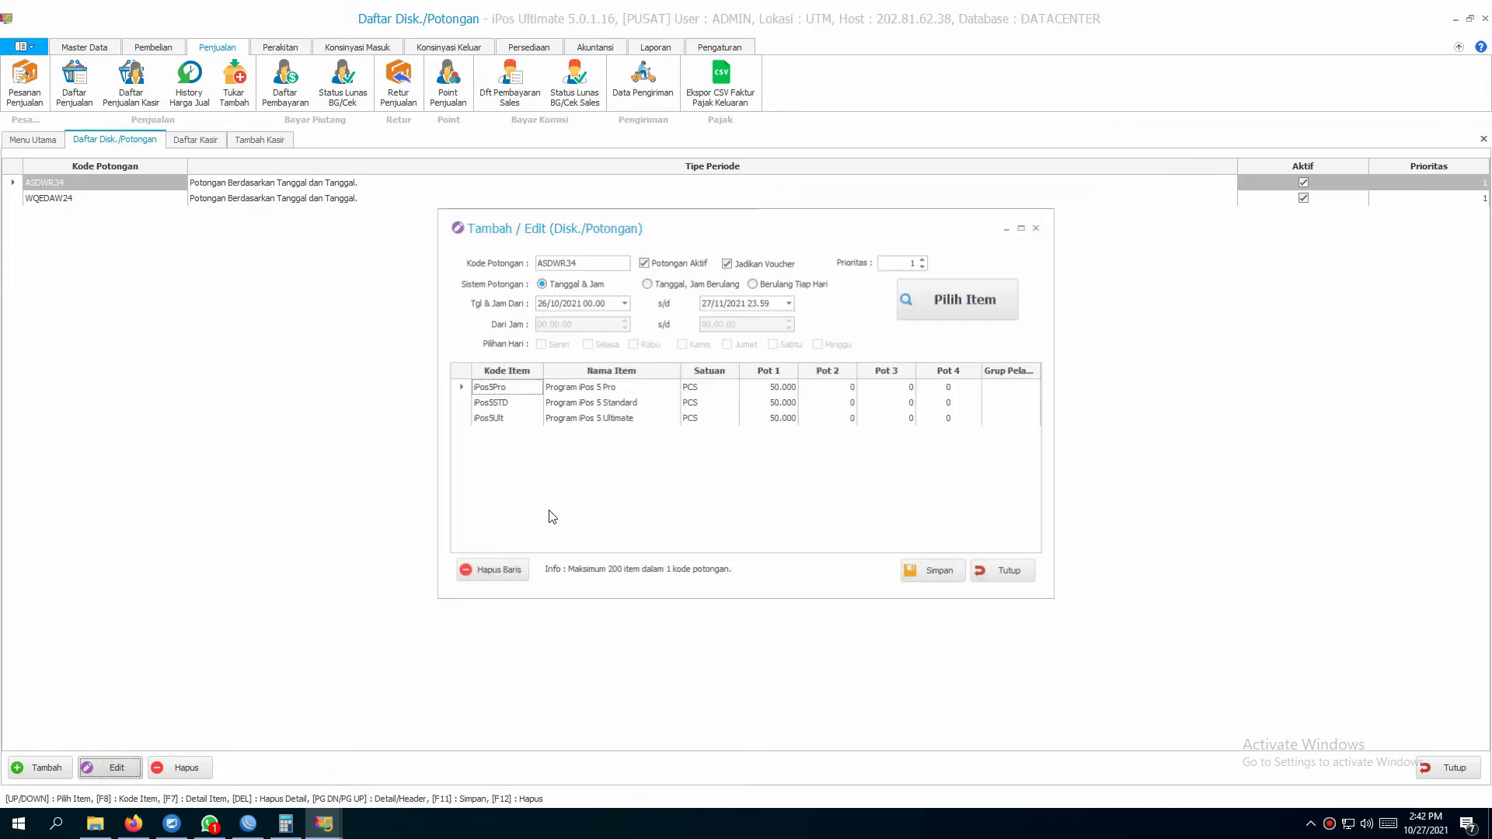
{"action": "left_click", "coordinate": [698, 389]}
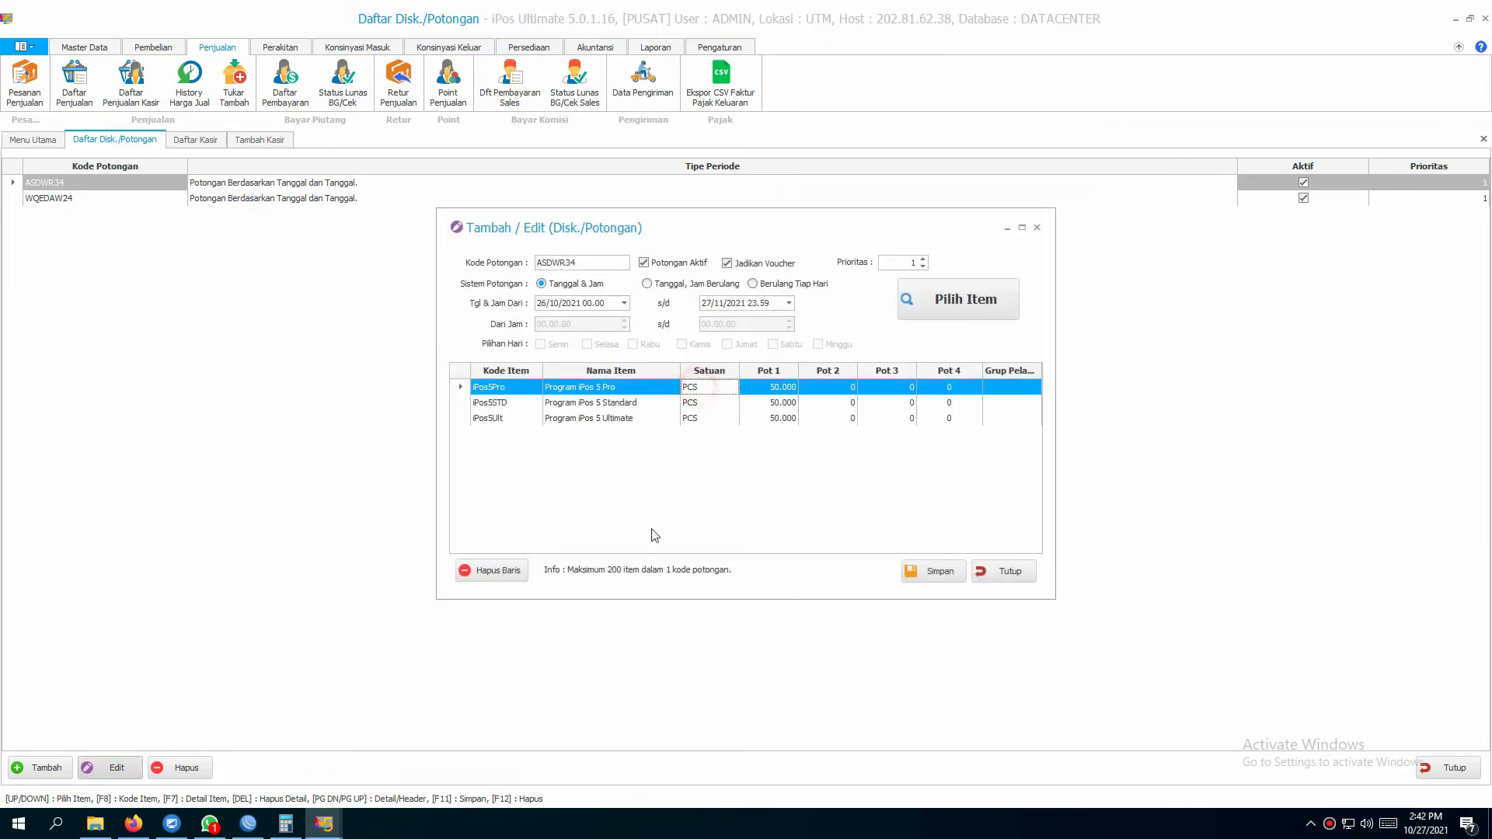
{"action": "left_click", "coordinate": [490, 570]}
{"action": "left_click", "coordinate": [735, 464]}
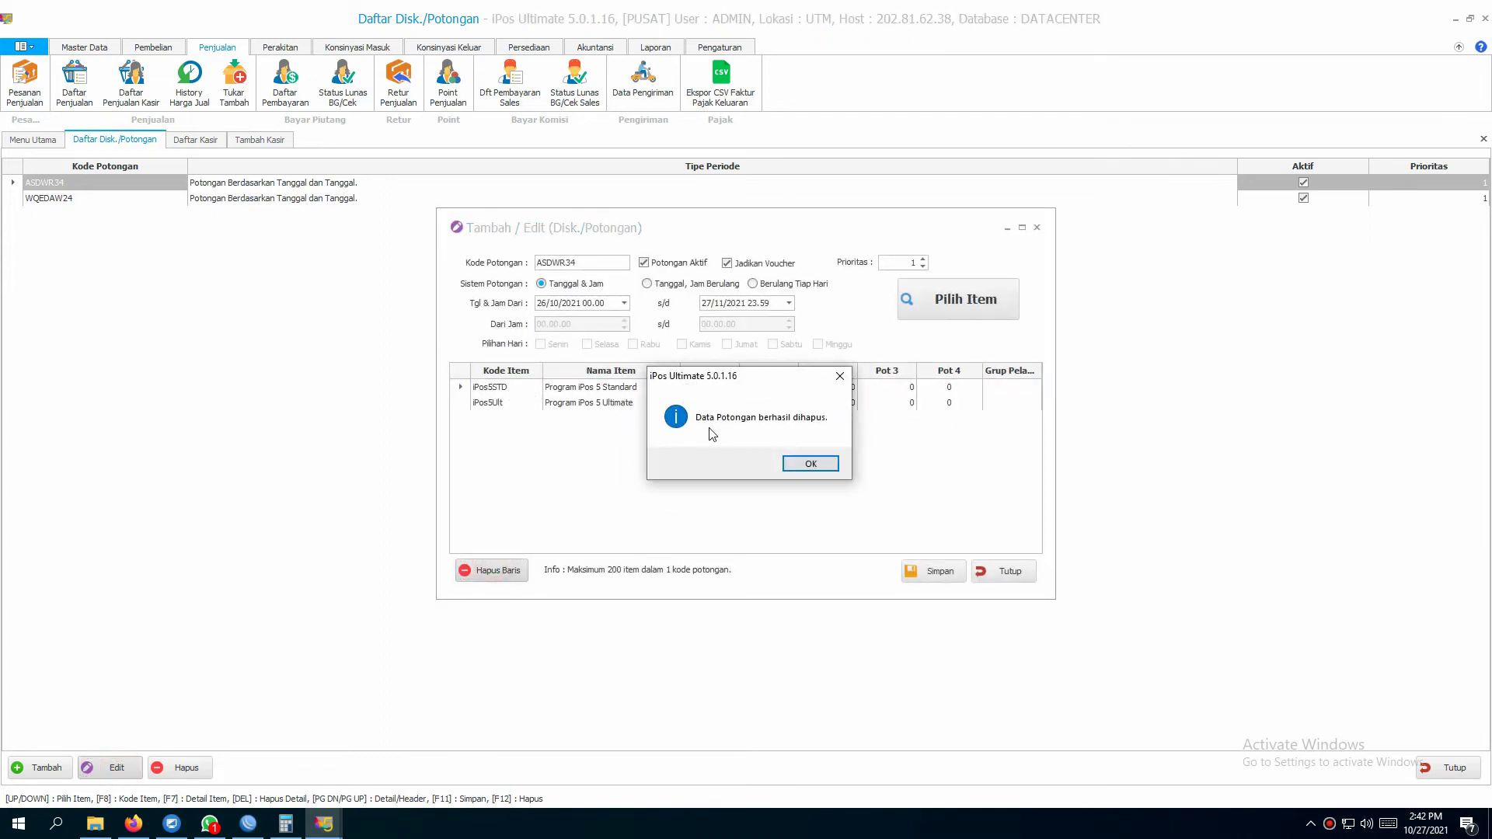
{"action": "left_click", "coordinate": [808, 462]}
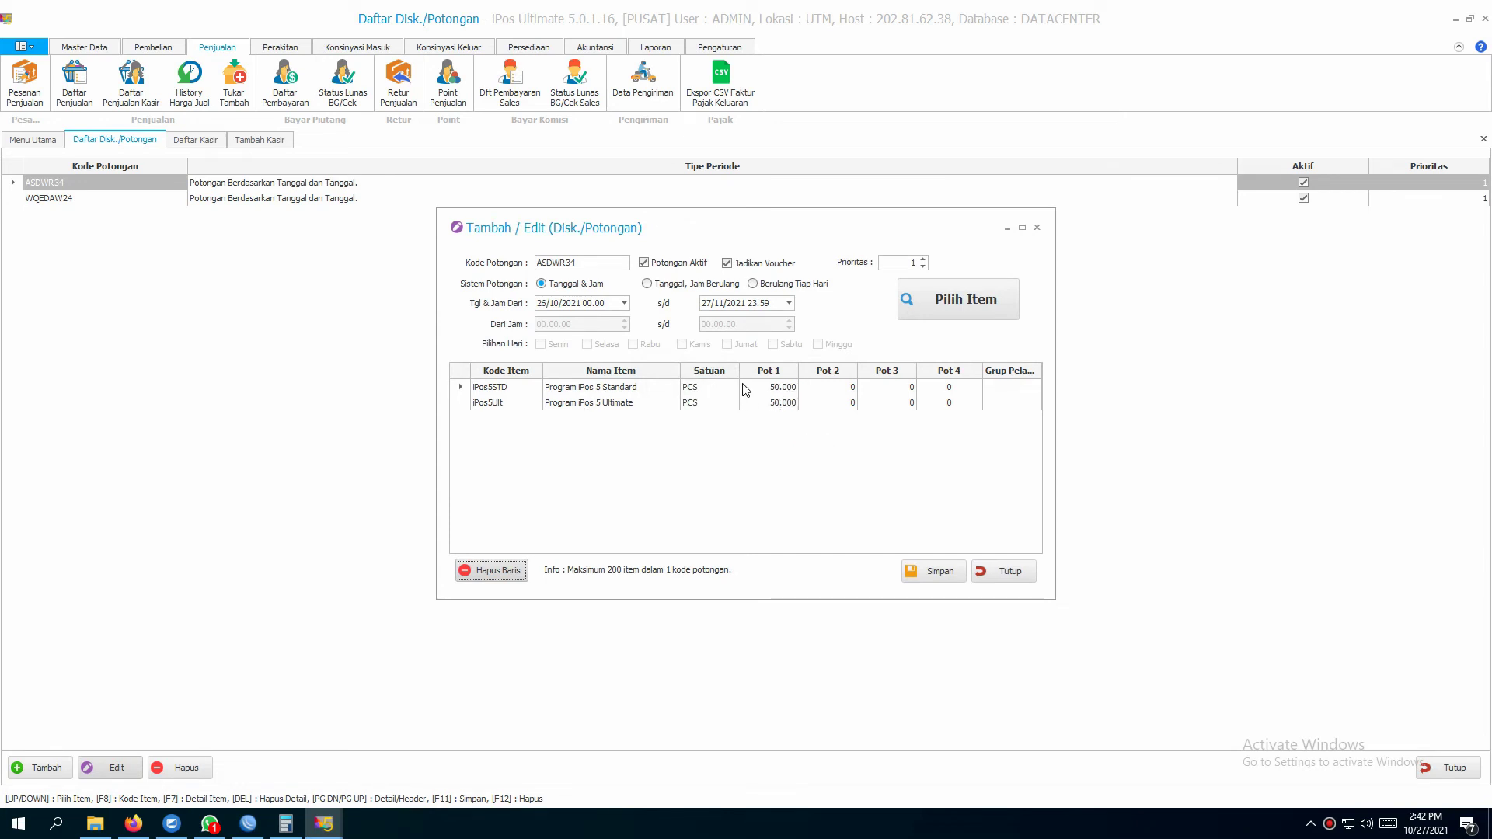
Step: Delete the remaining iPos5STD and iPos5Ult item rows from the voucher
{"action": "left_click", "coordinate": [771, 389]}
{"action": "left_click", "coordinate": [519, 570]}
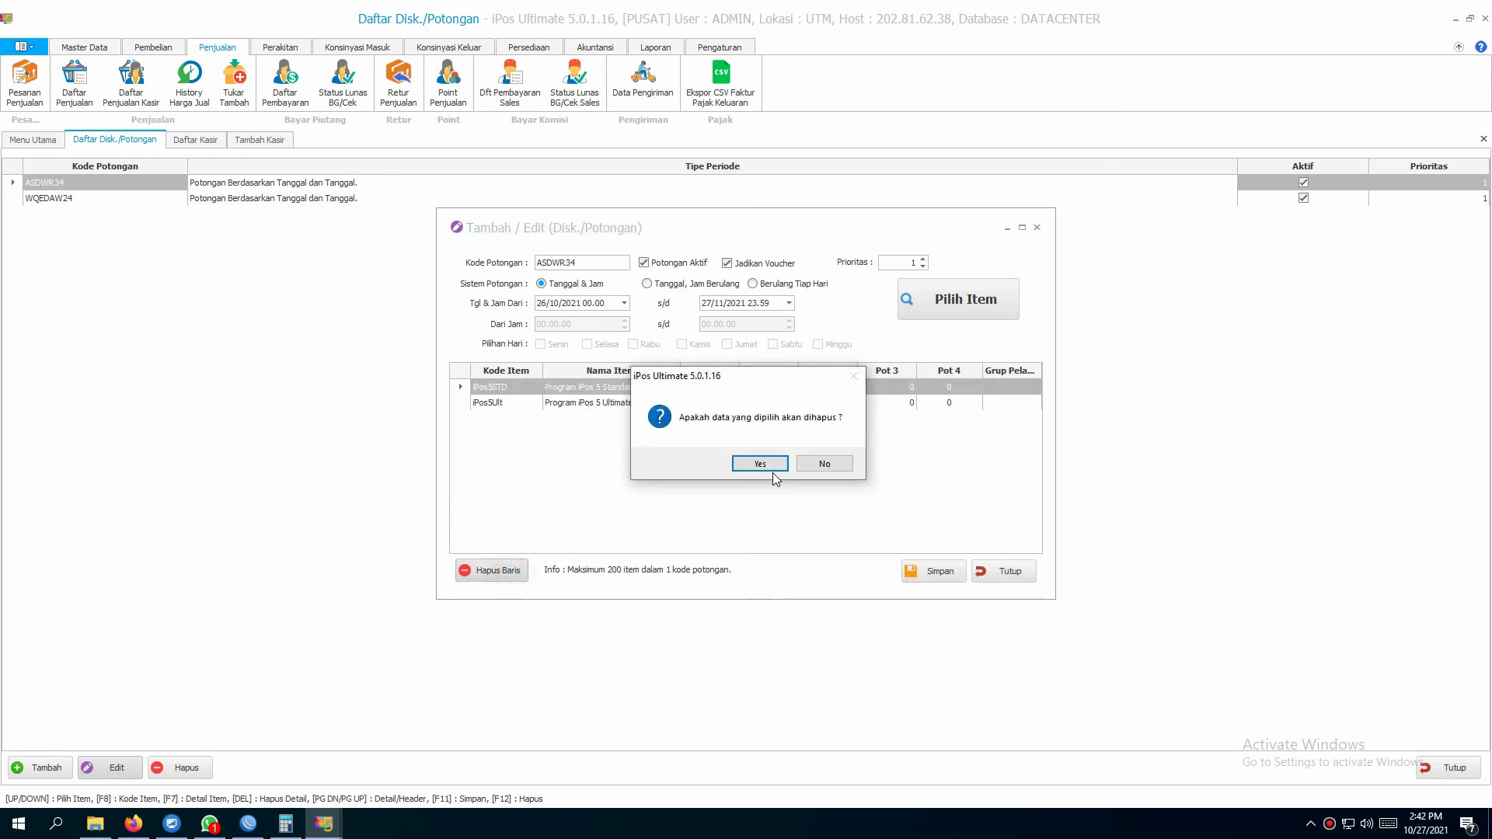
{"action": "left_click", "coordinate": [762, 464]}
{"action": "left_click", "coordinate": [806, 463]}
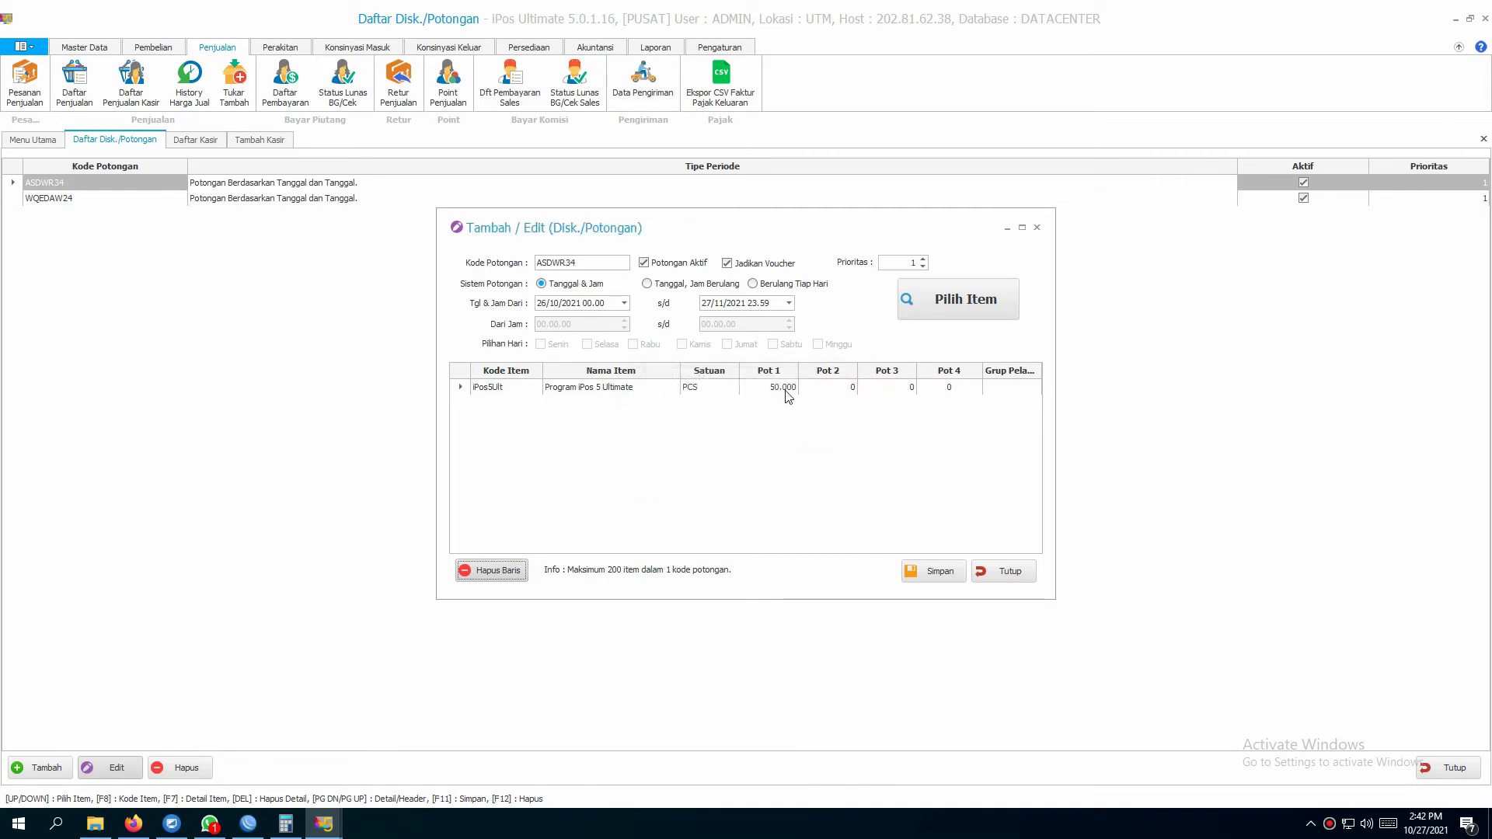
{"action": "left_click", "coordinate": [779, 388]}
{"action": "left_click", "coordinate": [523, 578]}
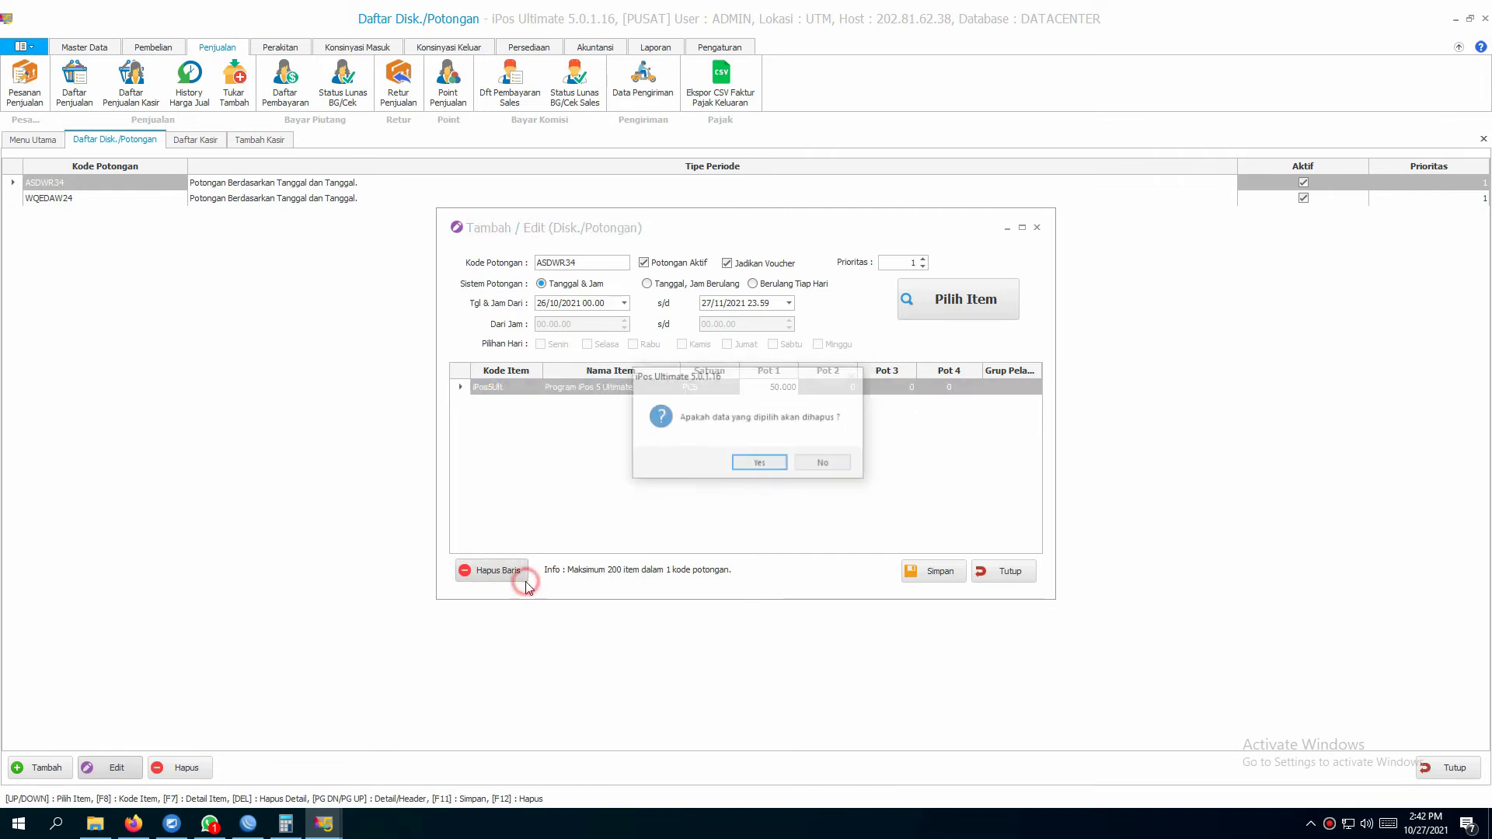
{"action": "left_click", "coordinate": [761, 463]}
{"action": "left_click", "coordinate": [808, 464]}
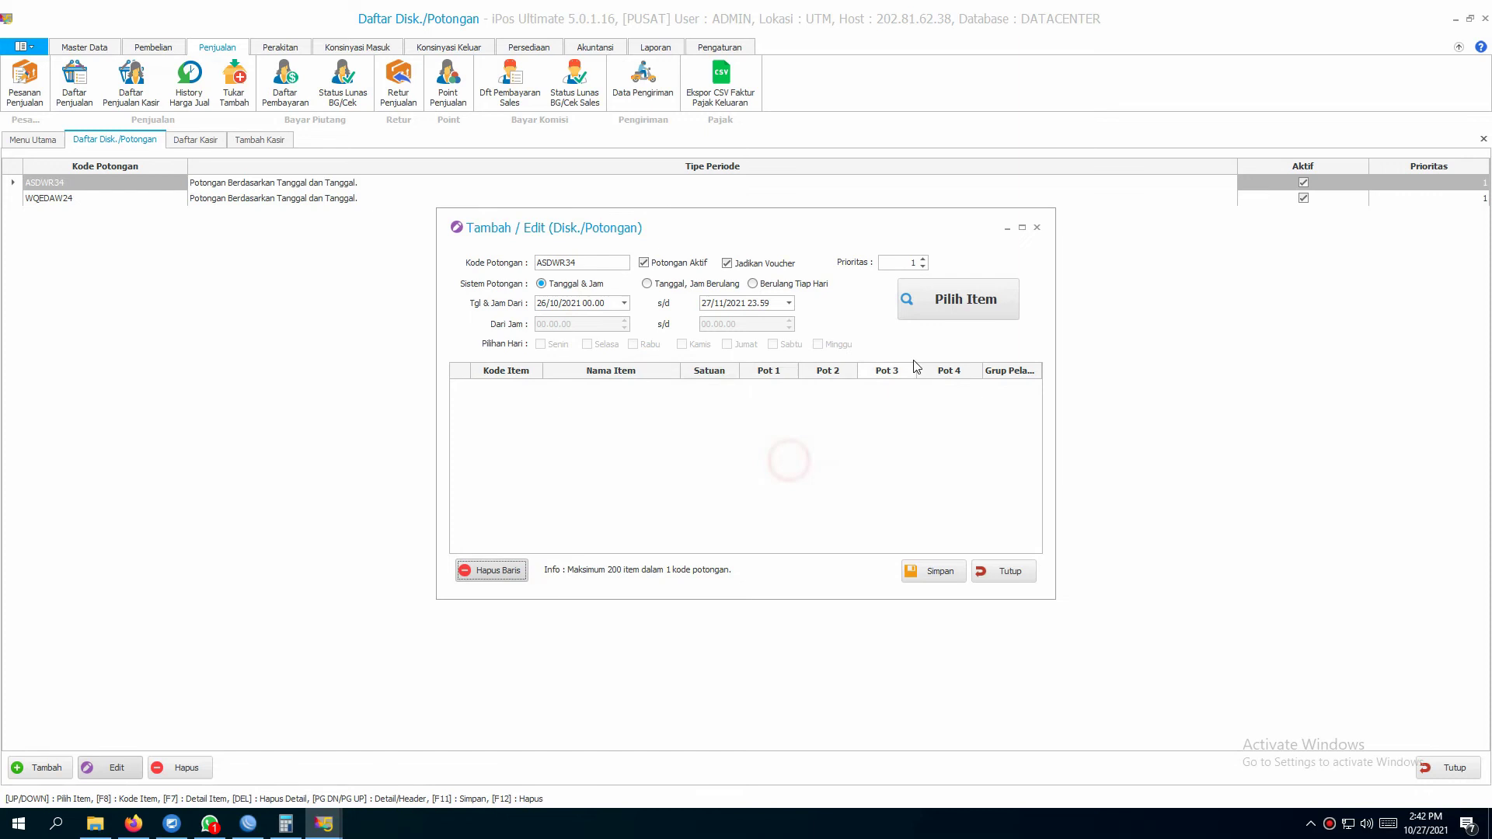
{"action": "left_click", "coordinate": [924, 300]}
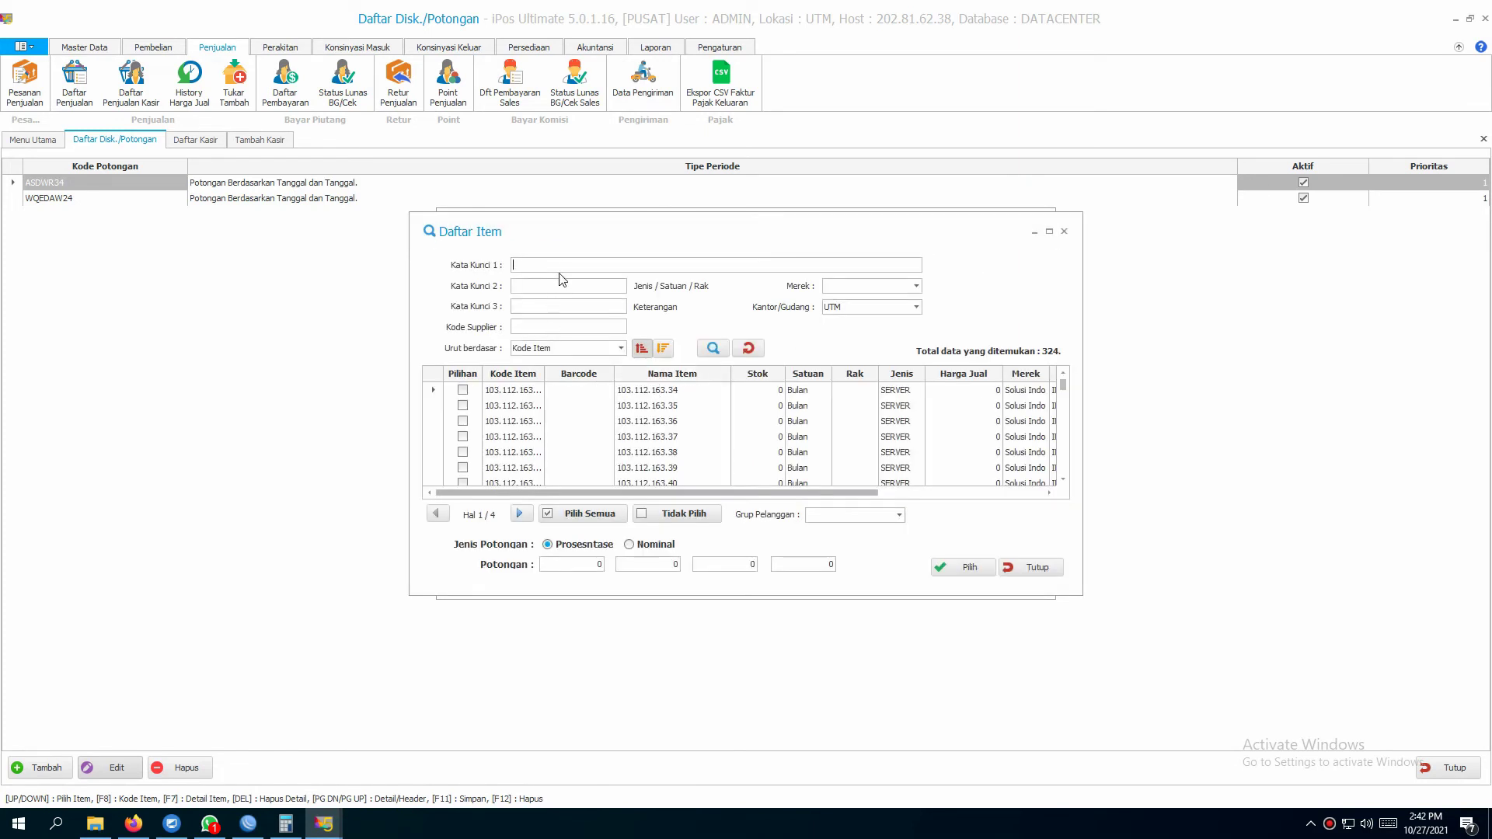
Step: Find the IPOS items and give iPos5Pro, iPos5STD and iPos5Ult a nominal 50.000.000 discount
{"action": "type", "text": "S"}
{"action": "key", "text": "Return"}
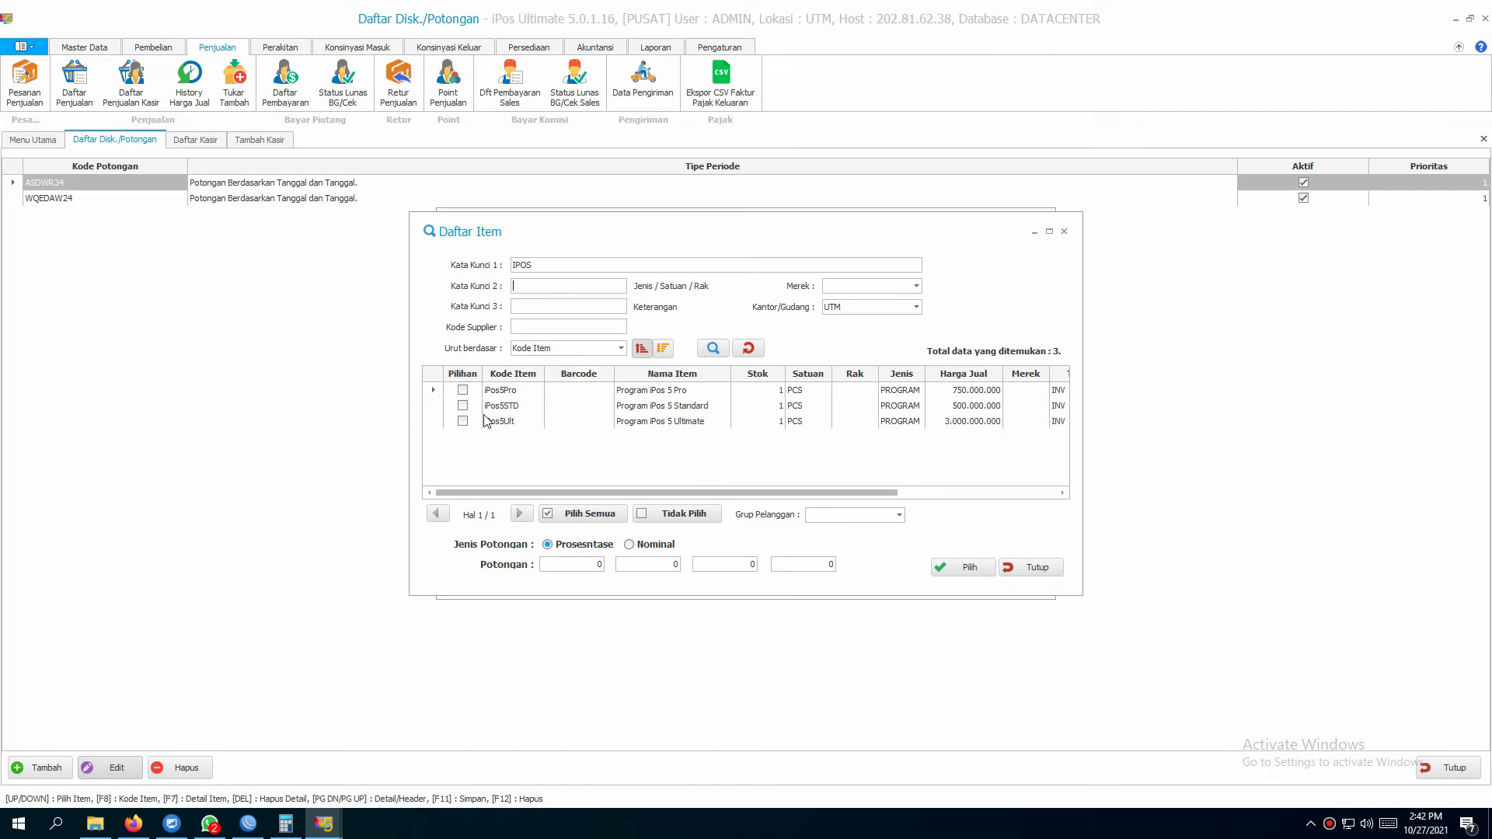
{"action": "left_click", "coordinate": [463, 390]}
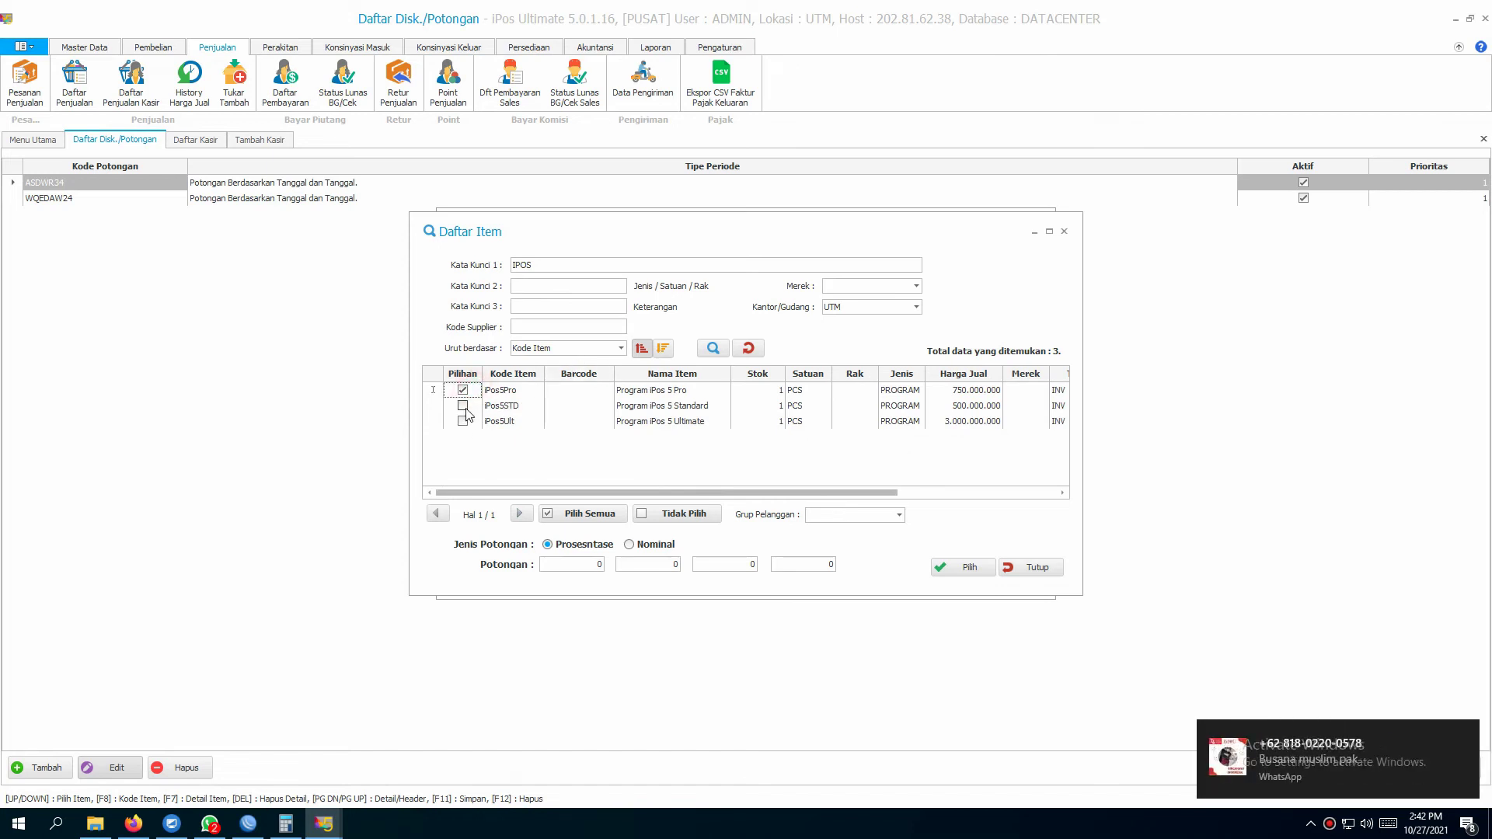
{"action": "left_click", "coordinate": [463, 406]}
{"action": "left_click", "coordinate": [463, 421]}
{"action": "left_click", "coordinate": [680, 546]}
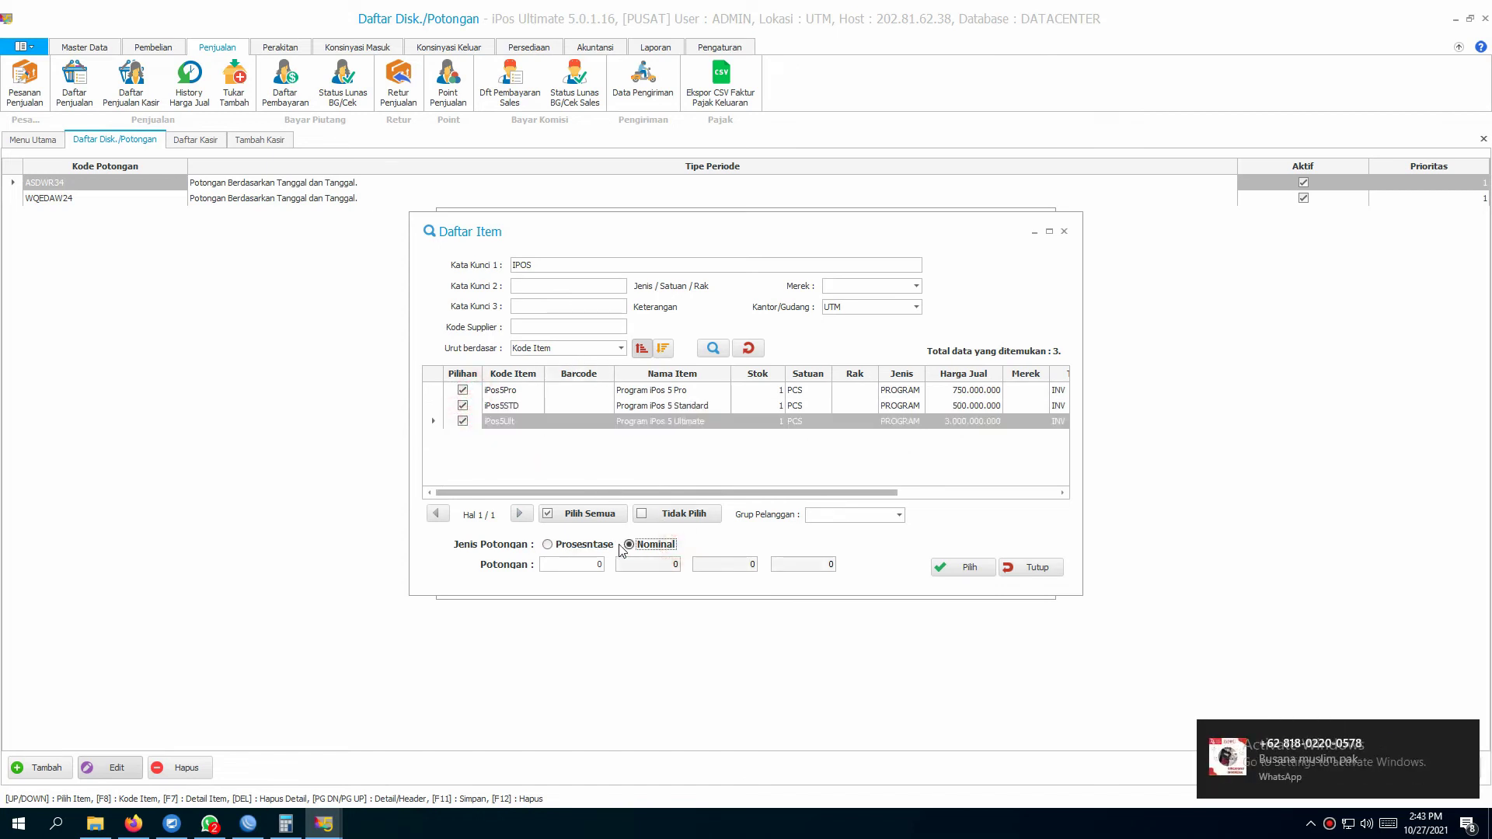
{"action": "left_click", "coordinate": [584, 563]}
{"action": "type", "text": "50.000.000"}
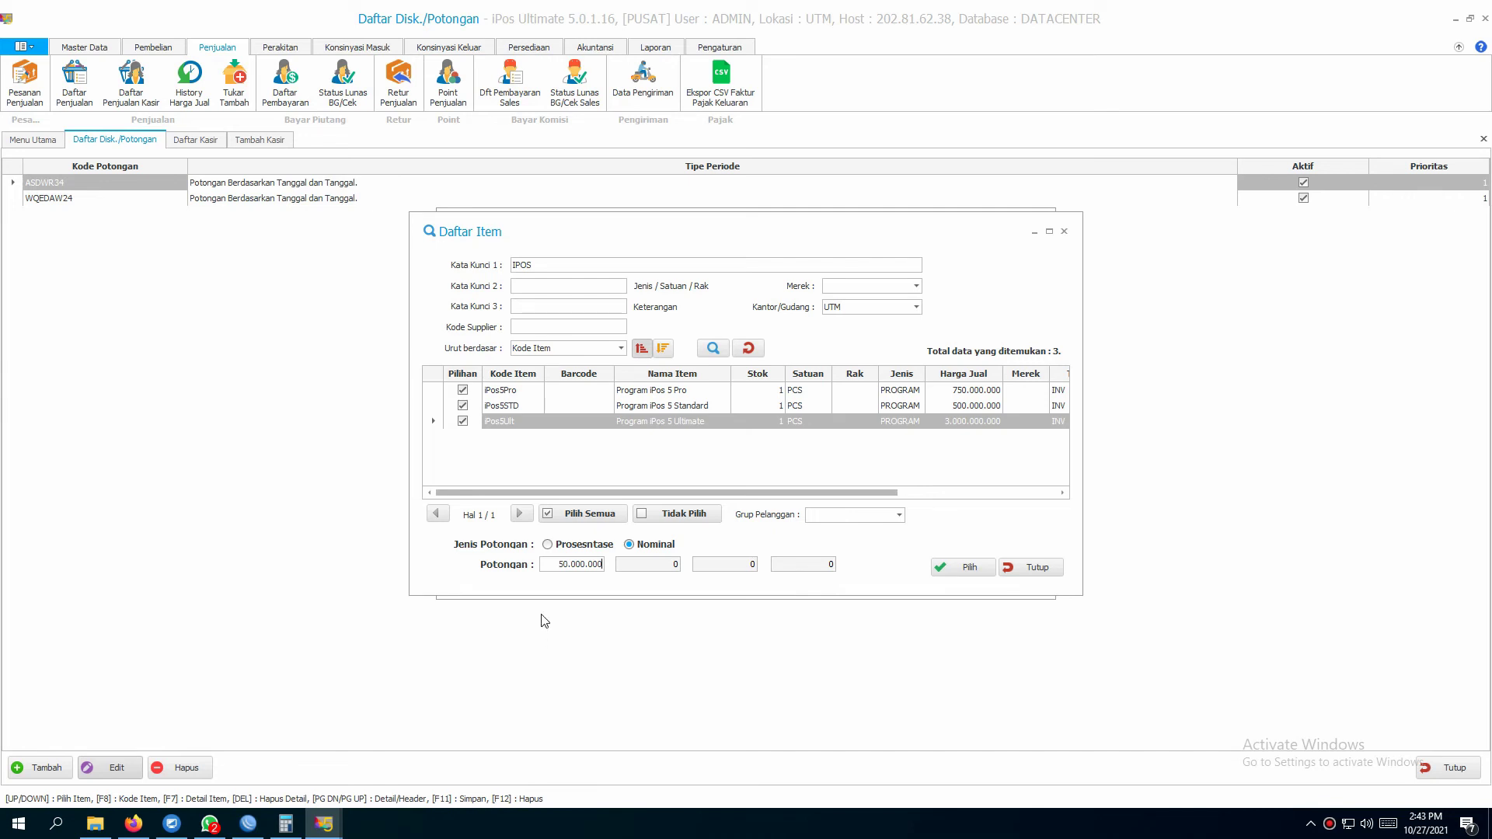
{"action": "double_click", "coordinate": [590, 563]}
{"action": "double_click", "coordinate": [581, 564]}
{"action": "left_click", "coordinate": [568, 566]}
Step: Add the three discounted items to voucher ASDWR34, save and confirm, and close the editor
{"action": "left_click", "coordinate": [982, 573]}
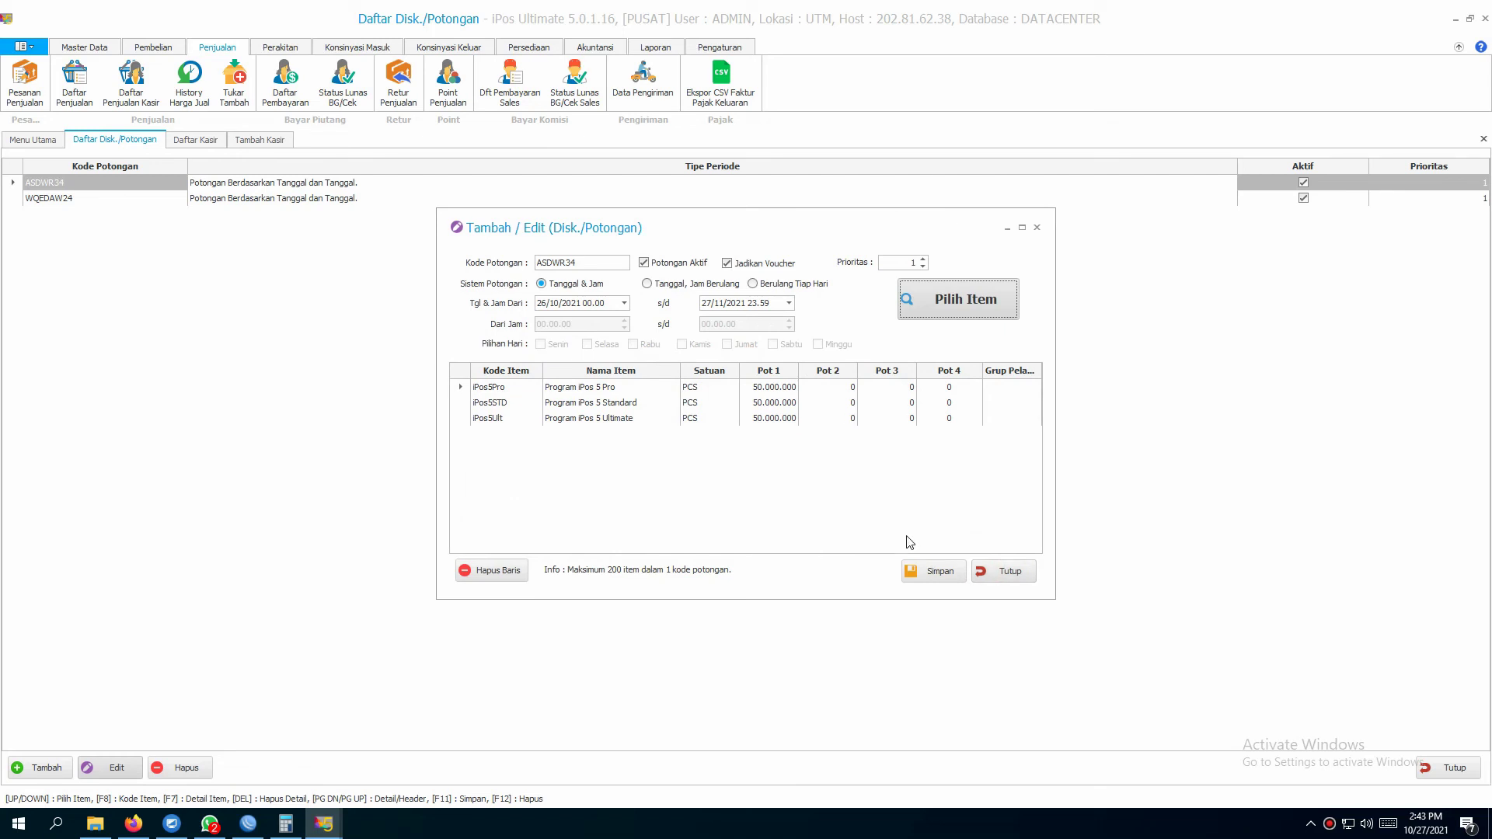
{"action": "left_click", "coordinate": [935, 573]}
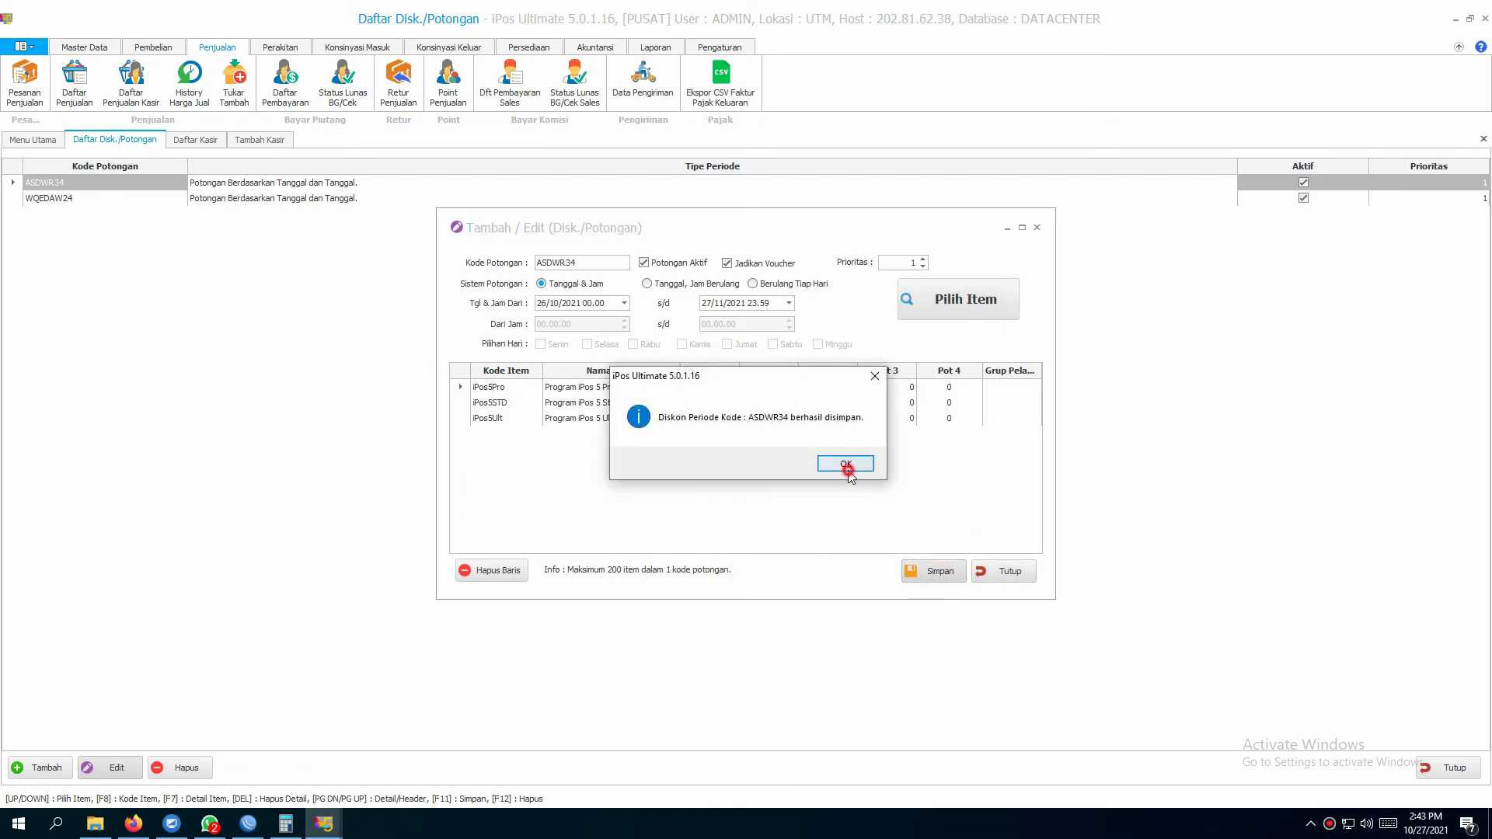
{"action": "left_click", "coordinate": [847, 469]}
{"action": "left_click", "coordinate": [1003, 572]}
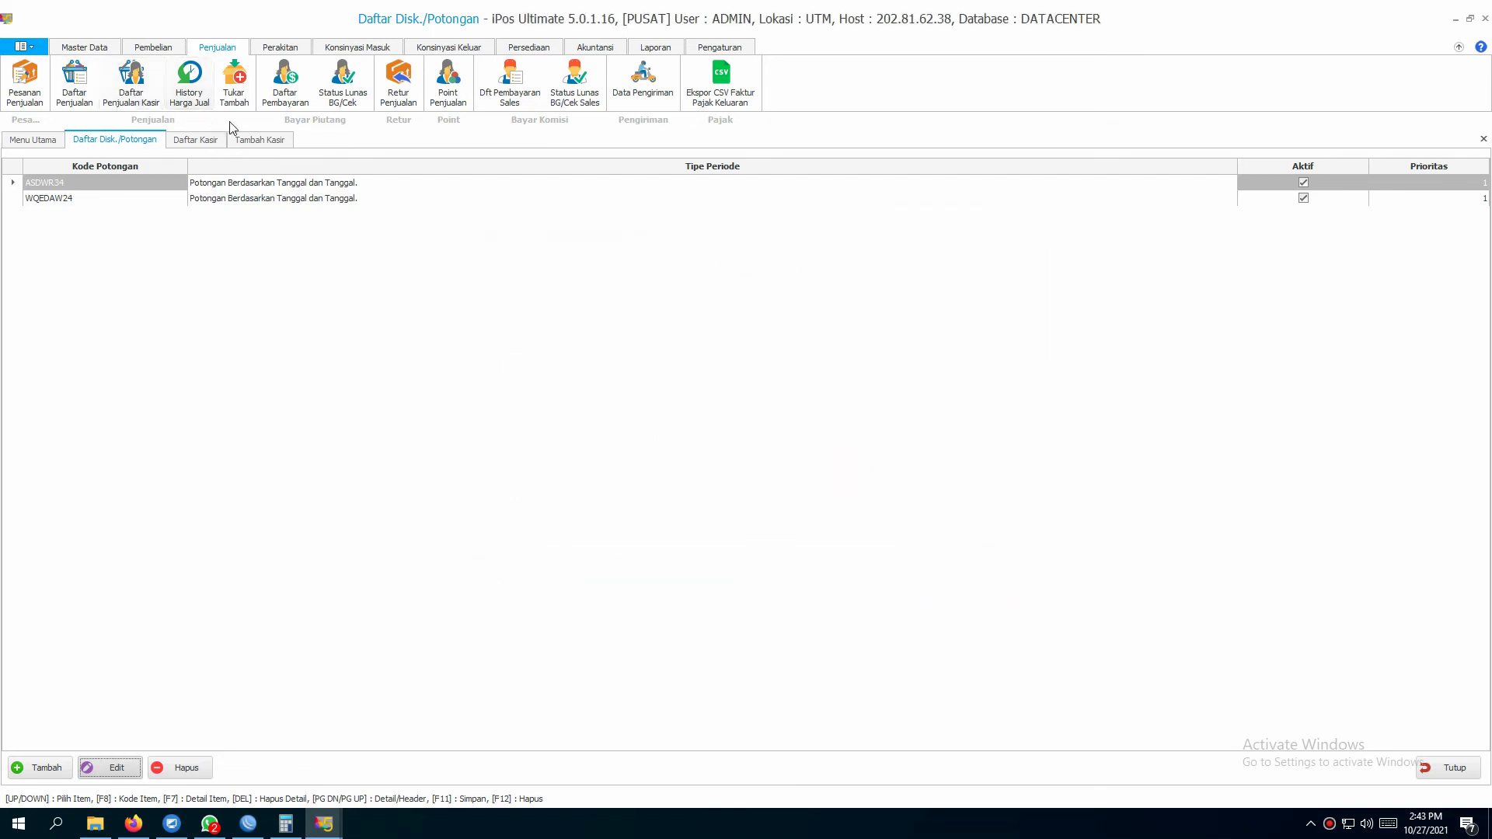
Step: Apply voucher ASDWR34 to the cashier sale so the total drops to 700.000.000, then show the discount list
{"action": "left_click", "coordinate": [260, 140]}
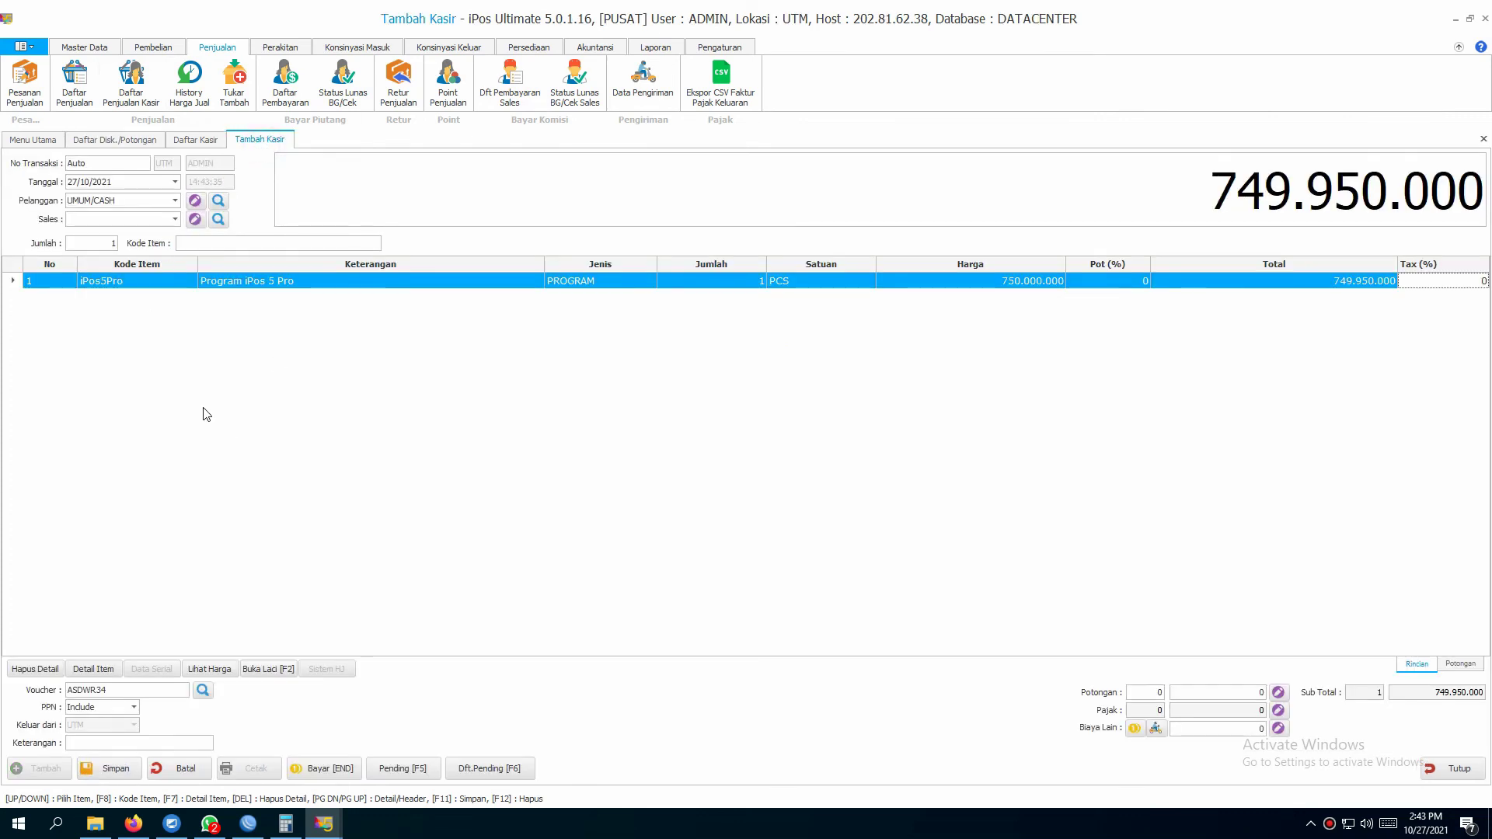
{"action": "left_click", "coordinate": [202, 690]}
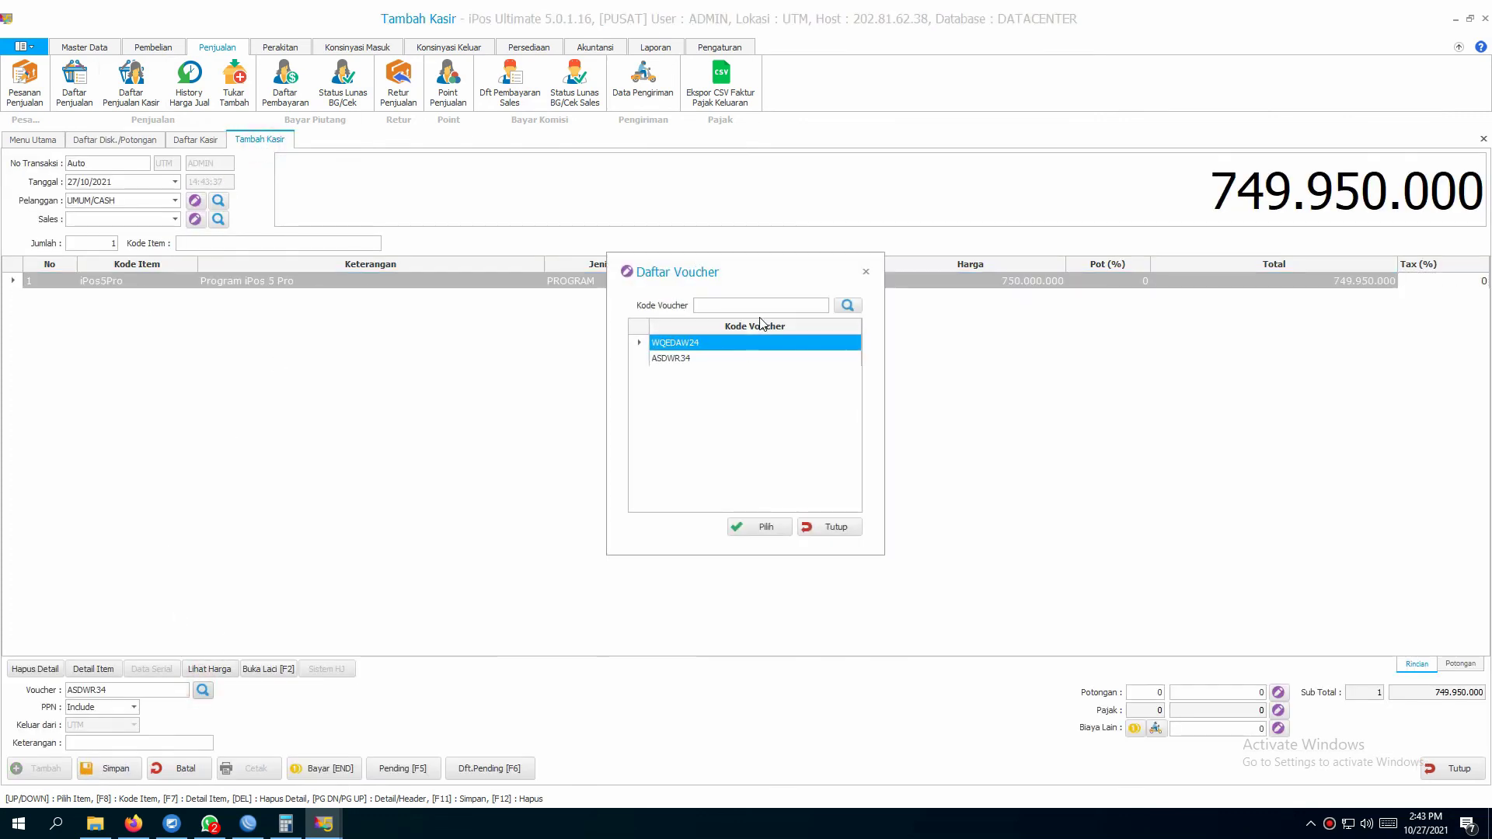
{"action": "left_click", "coordinate": [721, 359]}
{"action": "left_click", "coordinate": [742, 528]}
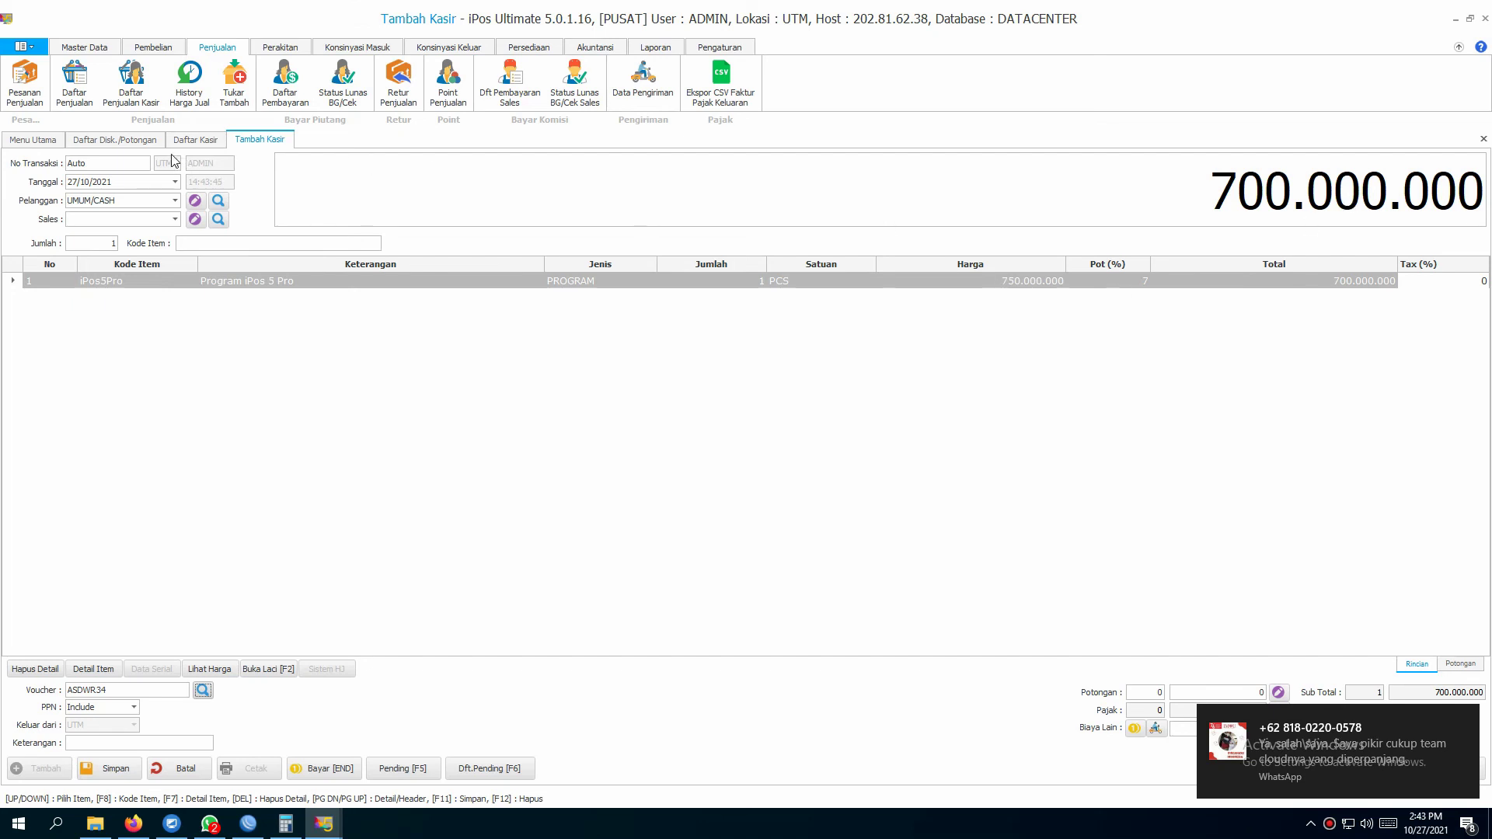
{"action": "left_click", "coordinate": [108, 140]}
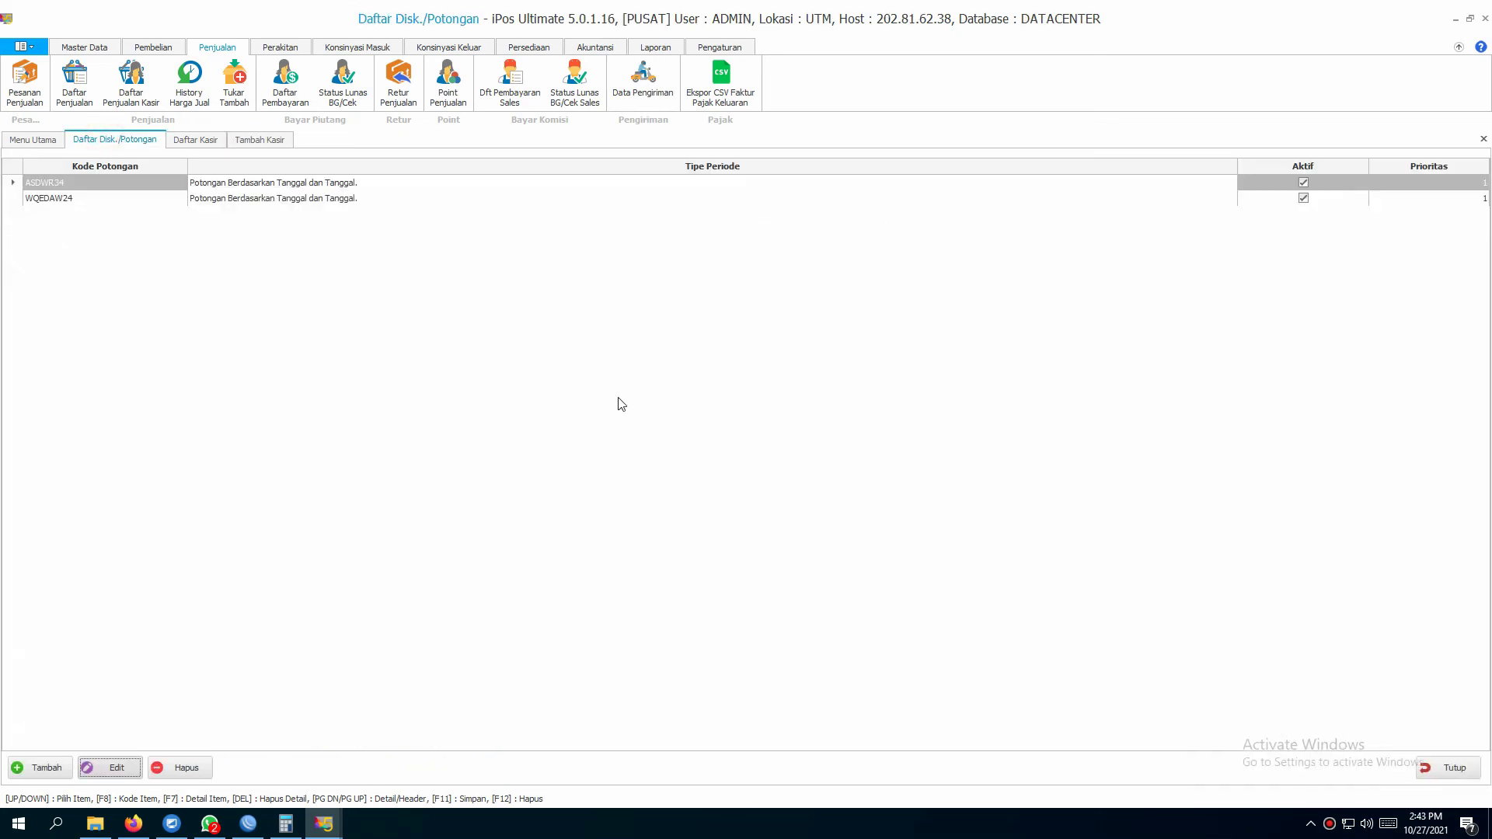
Step: Verify ASDWR34 lists the three iPos 5 items at 50.000.000 each, then close the editor and discount list
{"action": "left_click", "coordinate": [273, 199]}
{"action": "left_click", "coordinate": [300, 185]}
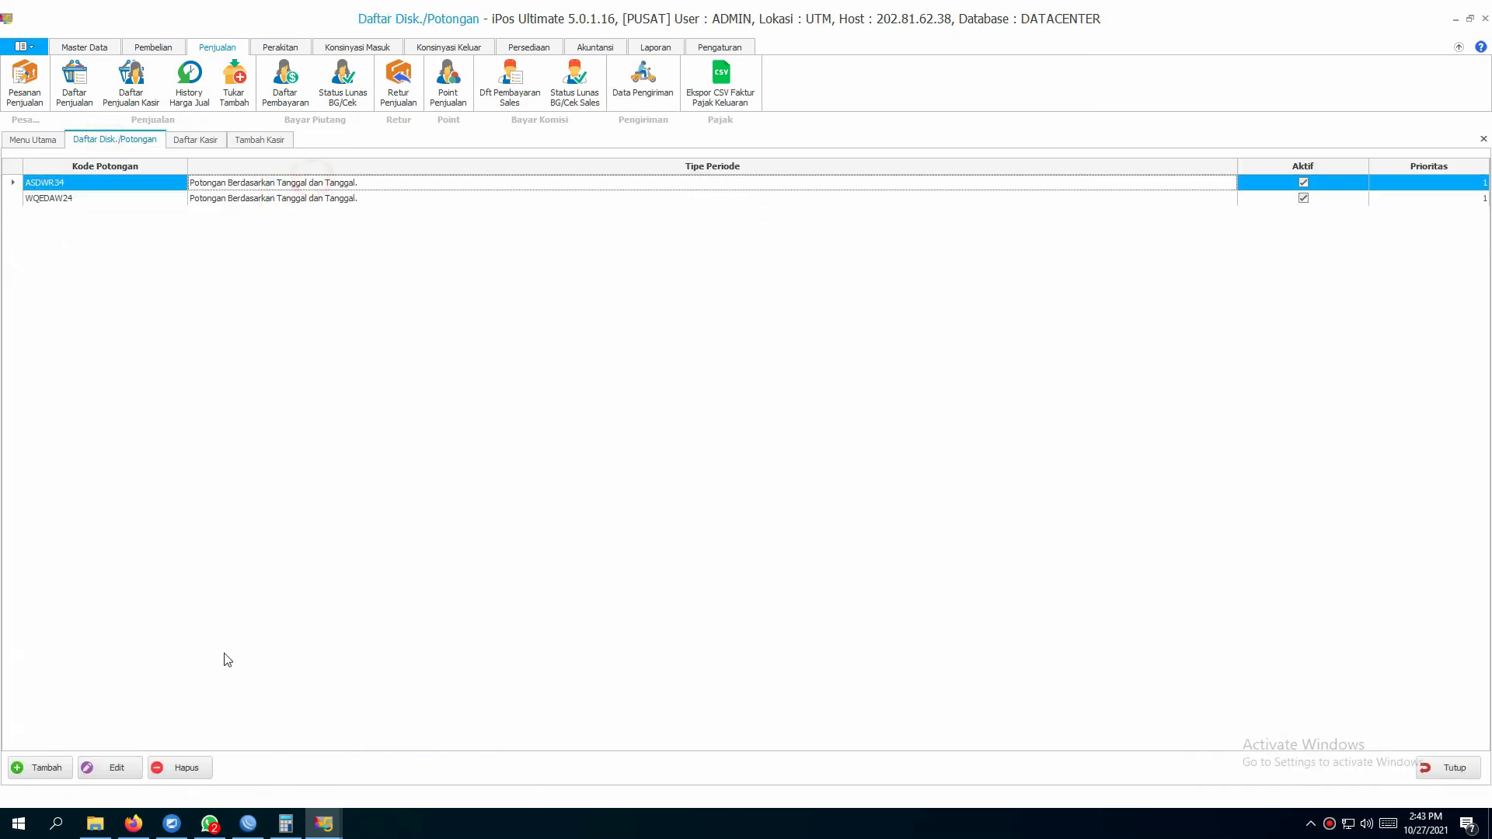
{"action": "left_click", "coordinate": [115, 767]}
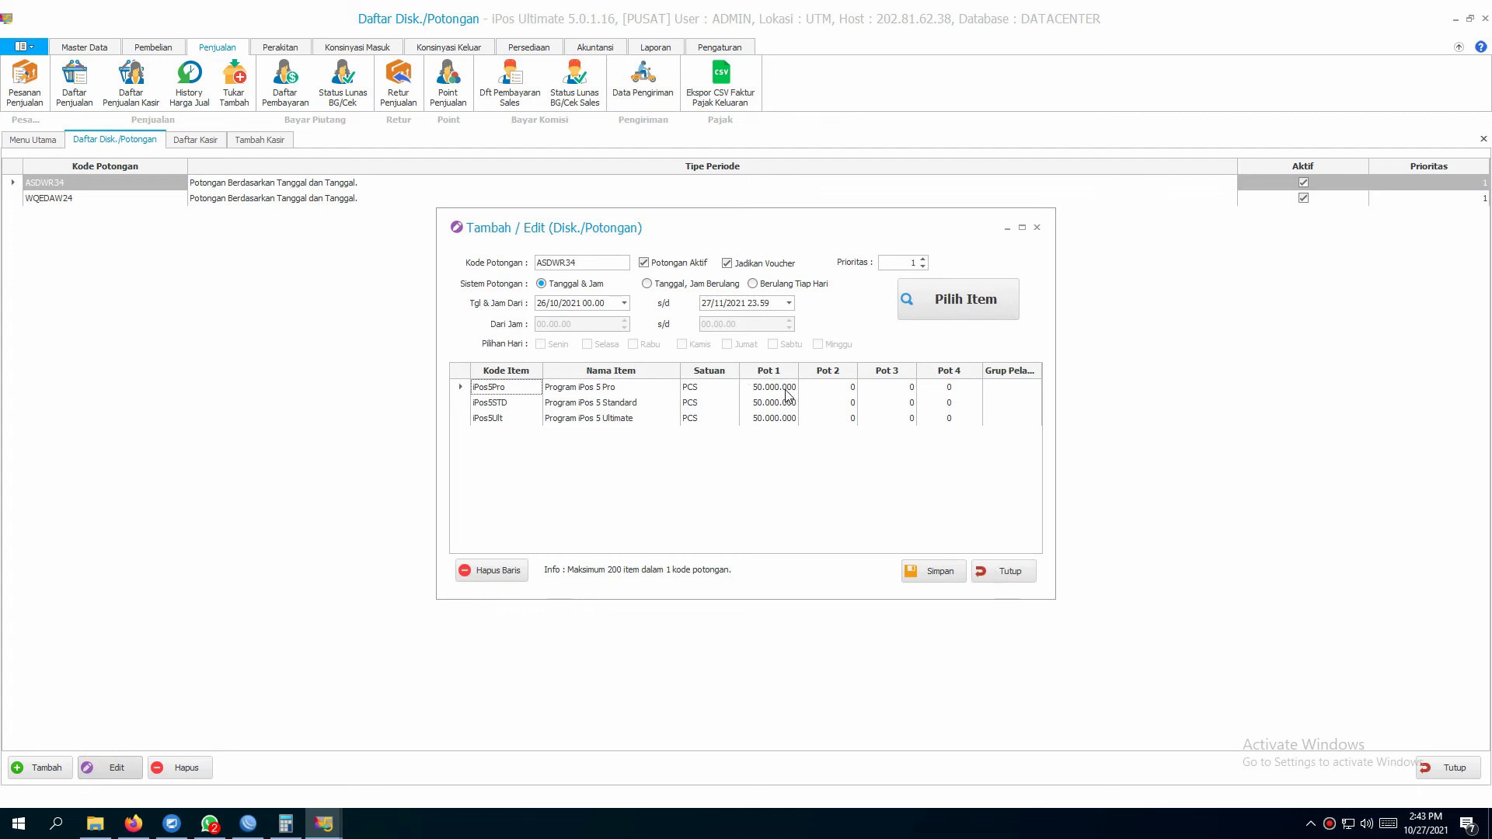
{"action": "left_click", "coordinate": [1030, 569]}
{"action": "left_click", "coordinate": [1484, 140]}
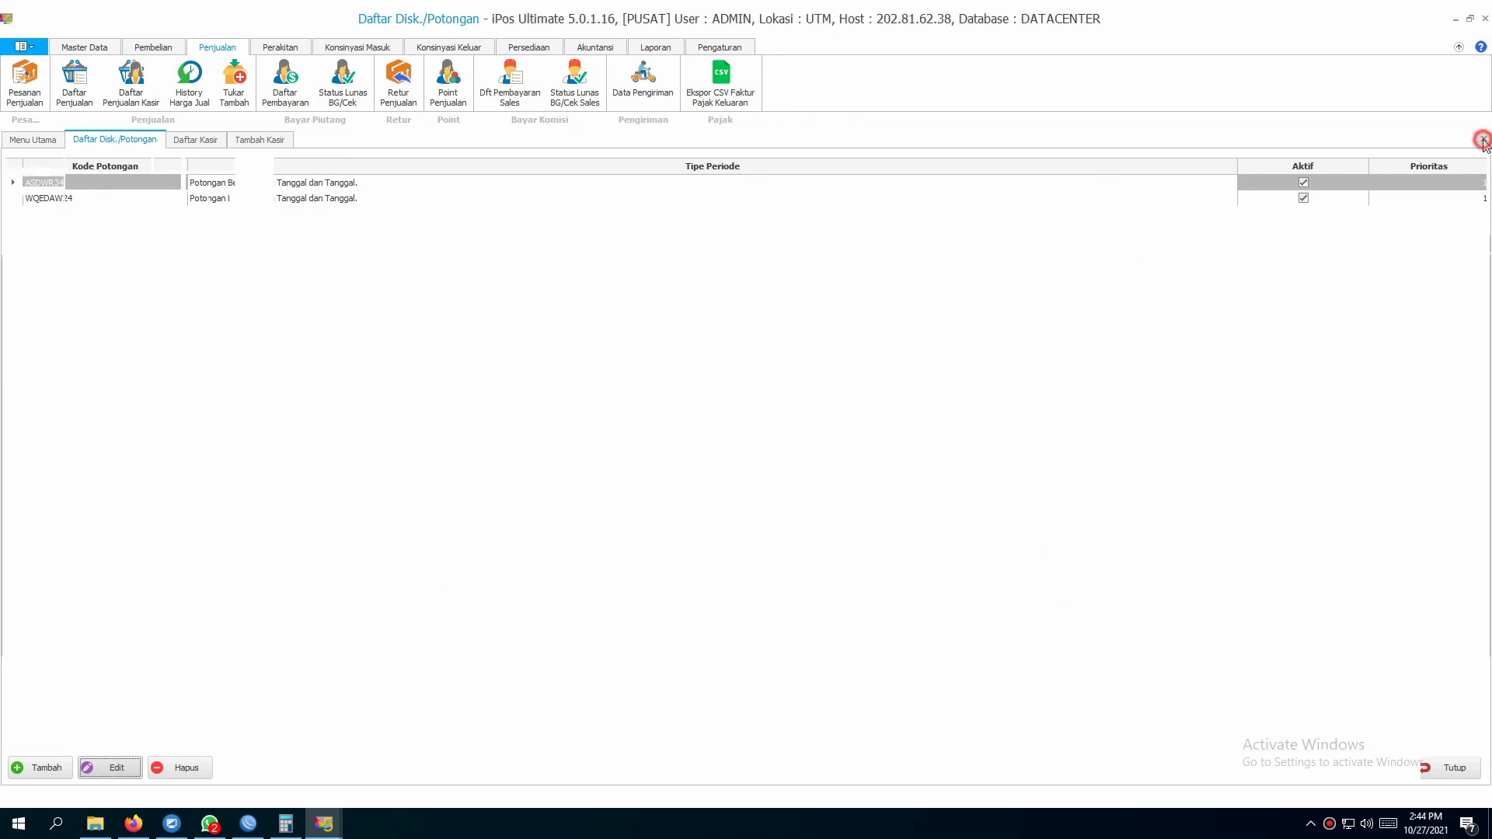